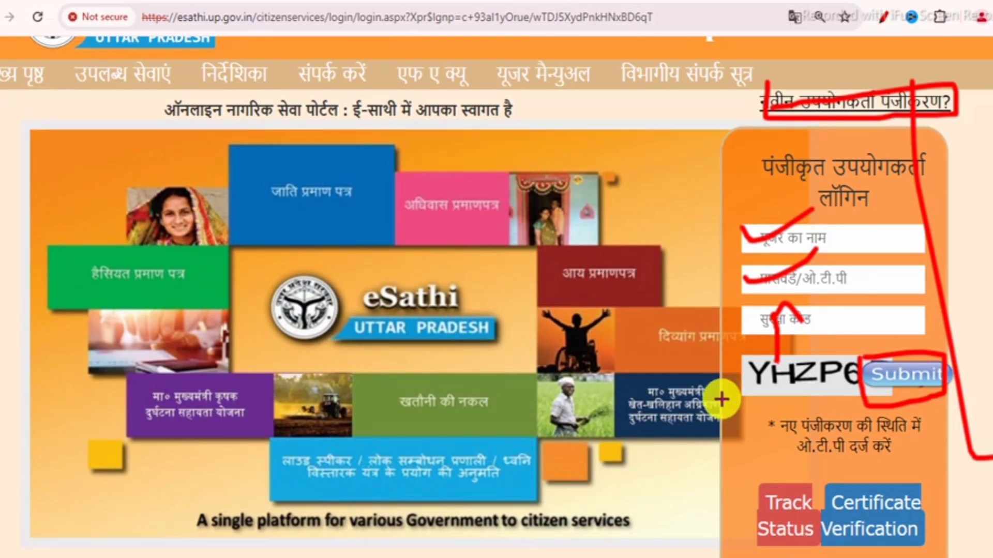
{"action": "scroll", "coordinate": [618, 429], "scroll_direction": "down", "scroll_amount": 3}
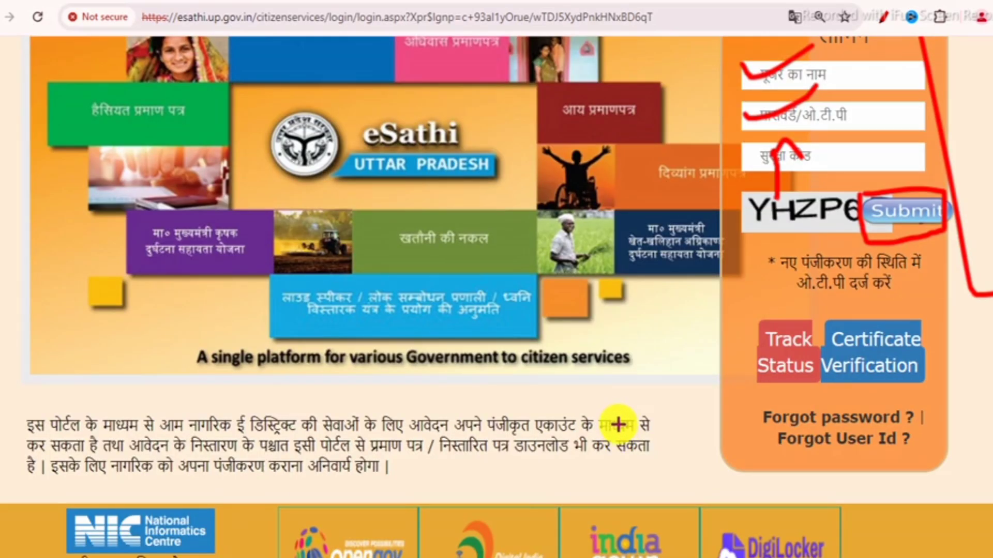
{"action": "scroll", "coordinate": [618, 424], "scroll_direction": "up", "scroll_amount": 3}
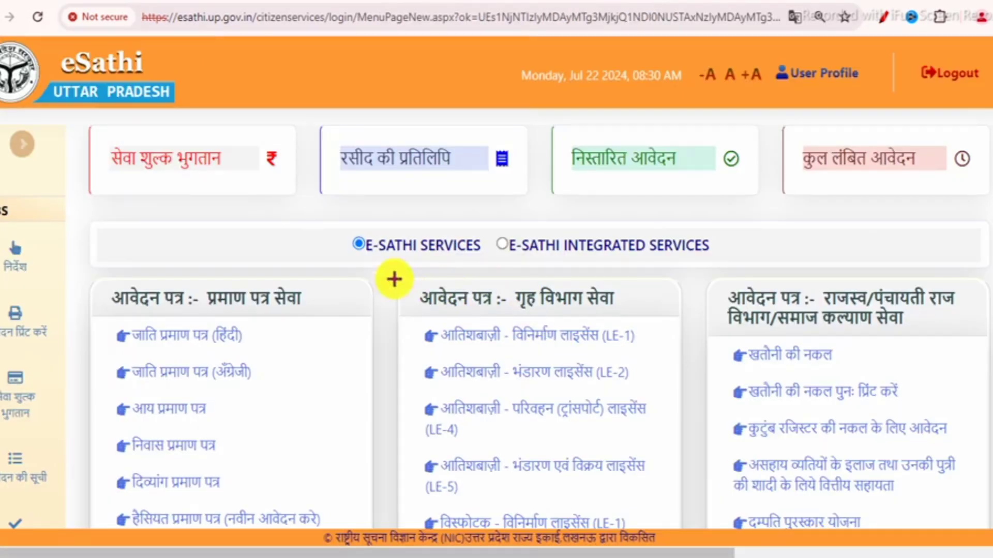
Step: Outline the eSathi Uttar Pradesh logo and the "आवेदन पत्र :- प्रमाण पत्र सेवा" heading in red pen
{"action": "mouse_move", "coordinate": [30, 44]}
{"action": "left_mouse_down"}
{"action": "mouse_move", "coordinate": [170, 107]}
{"action": "mouse_move", "coordinate": [154, 53]}
{"action": "left_mouse_up"}
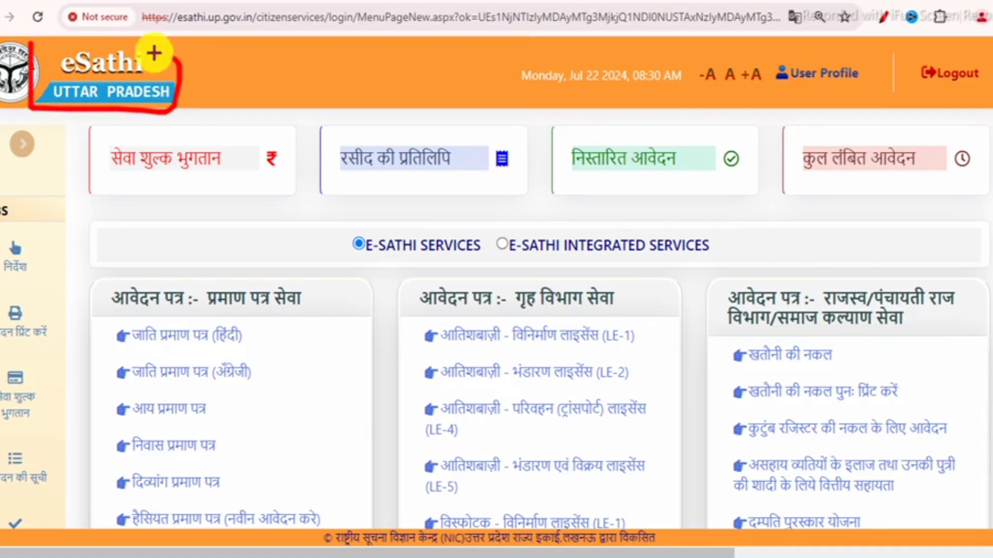
{"action": "scroll", "coordinate": [338, 148], "scroll_direction": "down", "scroll_amount": 2}
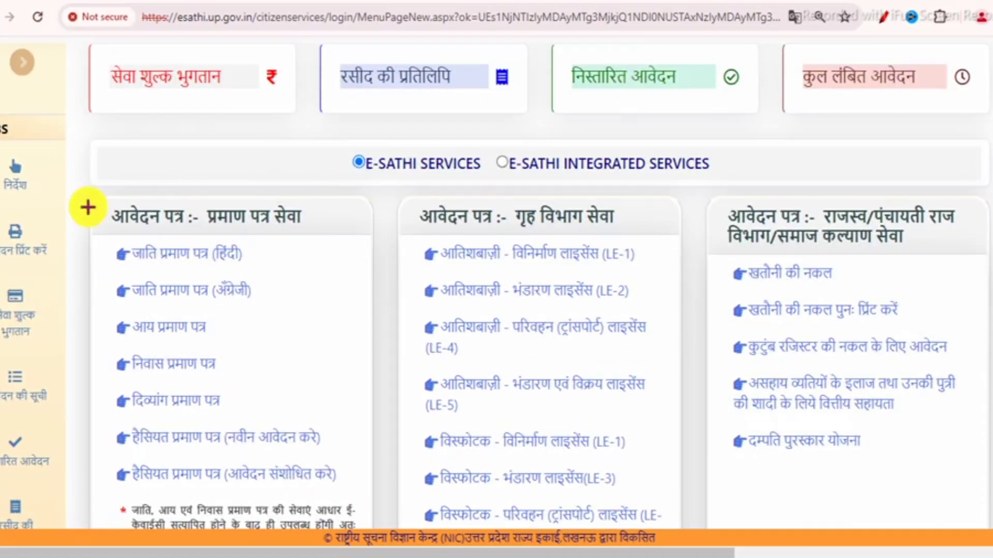
{"action": "mouse_move", "coordinate": [88, 207]}
{"action": "left_mouse_down"}
{"action": "mouse_move", "coordinate": [89, 231]}
{"action": "mouse_move", "coordinate": [299, 231]}
{"action": "mouse_move", "coordinate": [317, 193]}
{"action": "mouse_move", "coordinate": [71, 192]}
{"action": "left_mouse_up"}
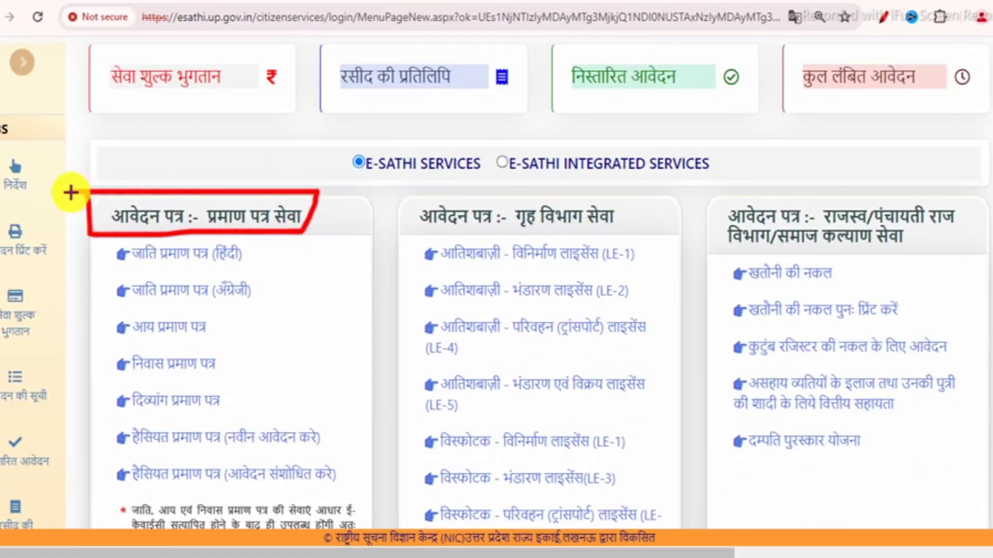
Step: Tick all seven certificate links under प्रमाण पत्र सेवा in red and draw a bracket alongside the list
{"action": "scroll", "coordinate": [244, 187], "scroll_direction": "down", "scroll_amount": 2}
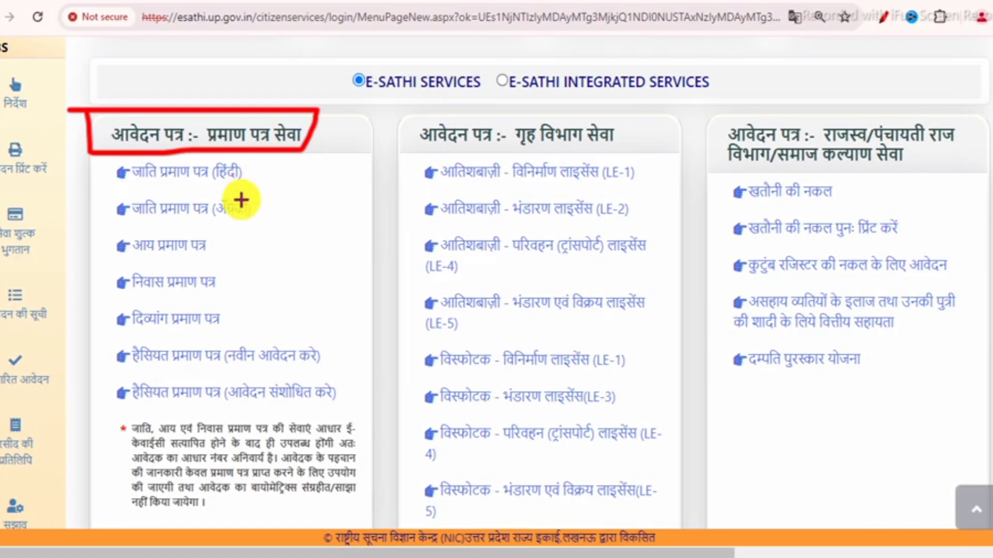
{"action": "left_click_drag", "start_coordinate": [80, 177], "coordinate": [159, 149]}
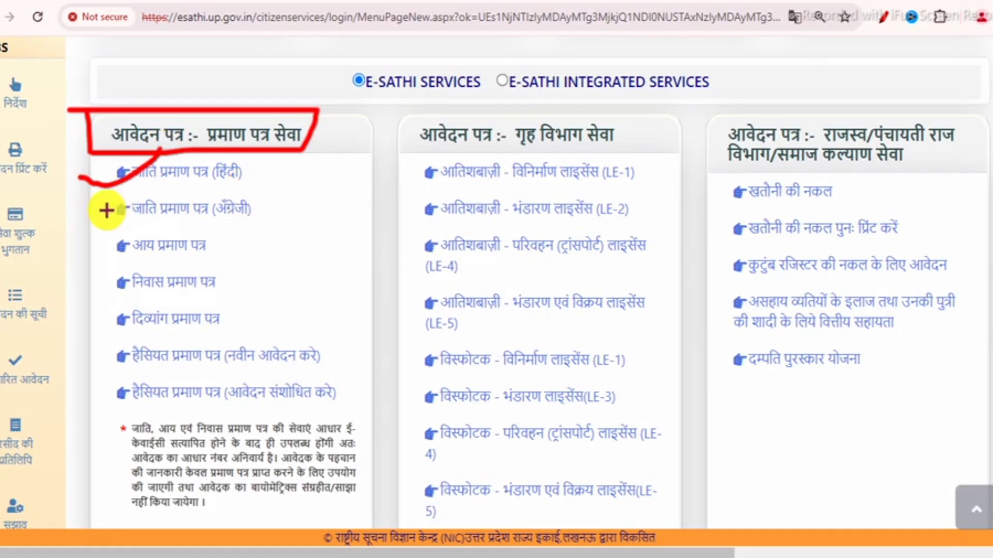
{"action": "left_click_drag", "start_coordinate": [106, 210], "coordinate": [187, 189]}
{"action": "mouse_move", "coordinate": [99, 245]}
{"action": "left_mouse_down"}
{"action": "mouse_move", "coordinate": [111, 255]}
{"action": "mouse_move", "coordinate": [145, 225]}
{"action": "left_mouse_up"}
{"action": "mouse_move", "coordinate": [98, 281]}
{"action": "left_mouse_down"}
{"action": "mouse_move", "coordinate": [127, 287]}
{"action": "mouse_move", "coordinate": [168, 243]}
{"action": "left_mouse_up"}
{"action": "mouse_move", "coordinate": [103, 318]}
{"action": "left_mouse_down"}
{"action": "mouse_move", "coordinate": [124, 343]}
{"action": "mouse_move", "coordinate": [173, 297]}
{"action": "left_mouse_up"}
{"action": "mouse_move", "coordinate": [92, 354]}
{"action": "left_mouse_down"}
{"action": "mouse_move", "coordinate": [106, 377]}
{"action": "mouse_move", "coordinate": [150, 328]}
{"action": "left_mouse_up"}
{"action": "left_click_drag", "start_coordinate": [96, 395], "coordinate": [168, 377]}
{"action": "mouse_move", "coordinate": [236, 158]}
{"action": "left_mouse_down"}
{"action": "mouse_move", "coordinate": [326, 193]}
{"action": "mouse_move", "coordinate": [341, 356]}
{"action": "mouse_move", "coordinate": [329, 358]}
{"action": "left_mouse_up"}
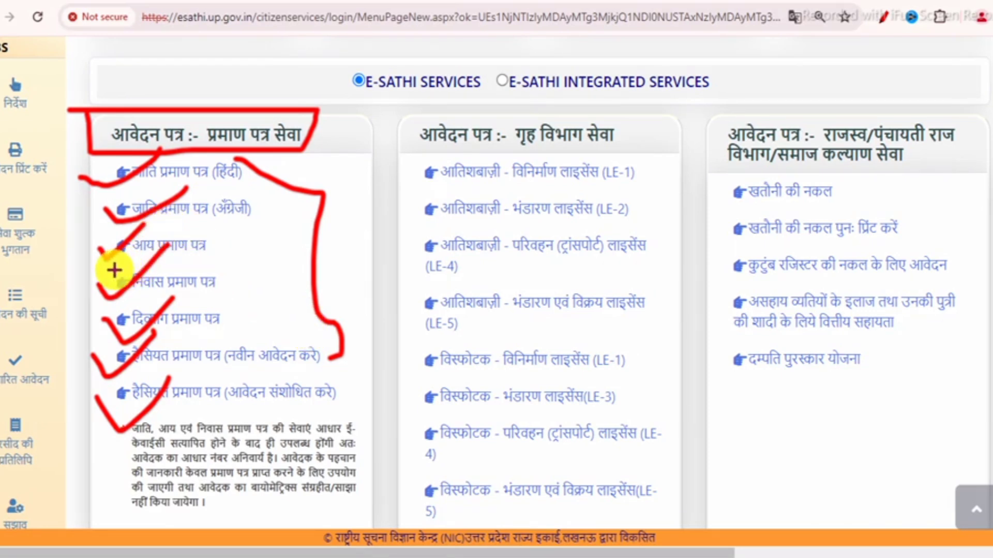
Step: Box the निवास प्रमाण पत्र and आय प्रमाण पत्र links in red and add a tick on निवास प्रमाण पत्र
{"action": "mouse_move", "coordinate": [114, 269]}
{"action": "left_mouse_down"}
{"action": "mouse_move", "coordinate": [111, 303]}
{"action": "mouse_move", "coordinate": [230, 301]}
{"action": "mouse_move", "coordinate": [230, 264]}
{"action": "mouse_move", "coordinate": [131, 266]}
{"action": "mouse_move", "coordinate": [146, 283]}
{"action": "mouse_move", "coordinate": [201, 264]}
{"action": "left_mouse_up"}
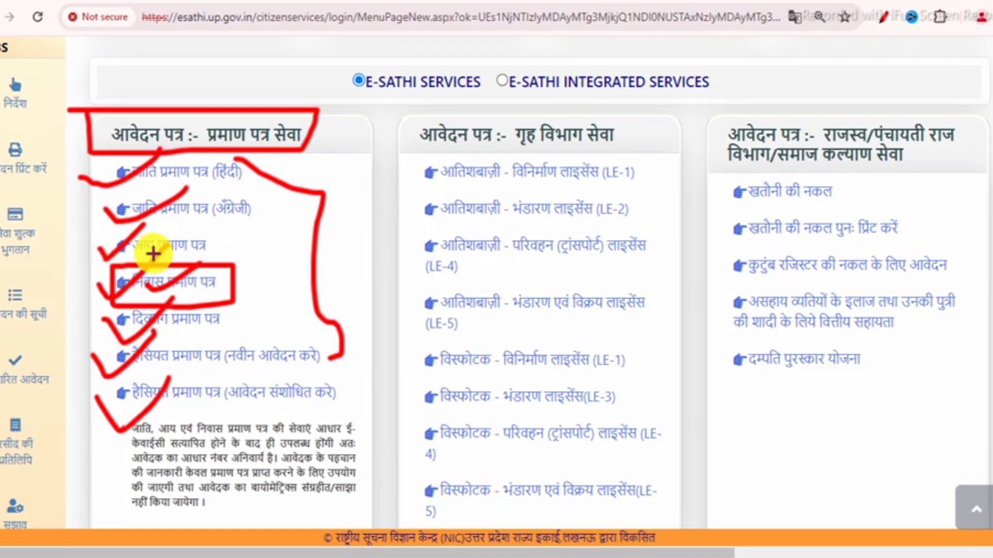
{"action": "mouse_move", "coordinate": [122, 254]}
{"action": "left_mouse_down"}
{"action": "mouse_move", "coordinate": [231, 255]}
{"action": "mouse_move", "coordinate": [110, 220]}
{"action": "mouse_move", "coordinate": [118, 256]}
{"action": "left_mouse_up"}
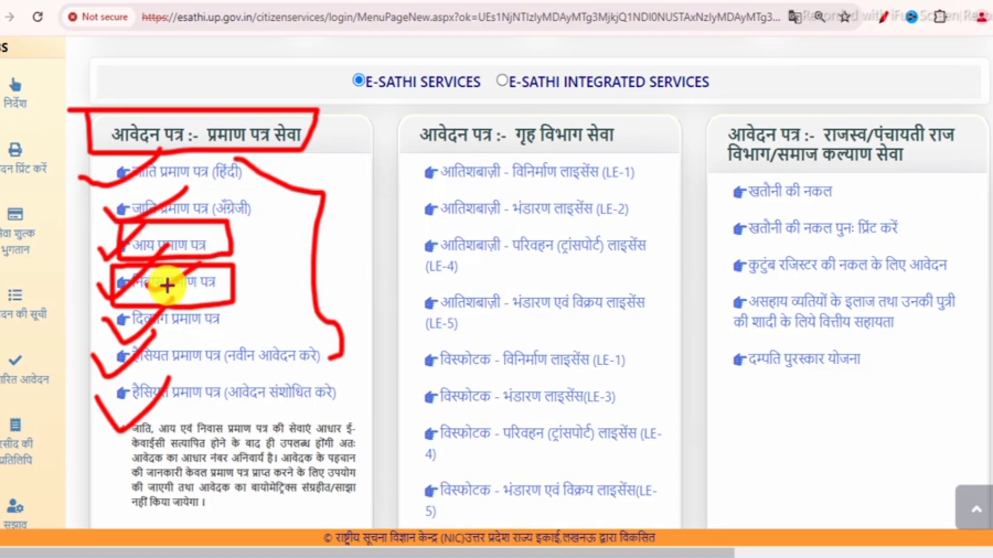
{"action": "left_click_drag", "start_coordinate": [166, 285], "coordinate": [228, 261]}
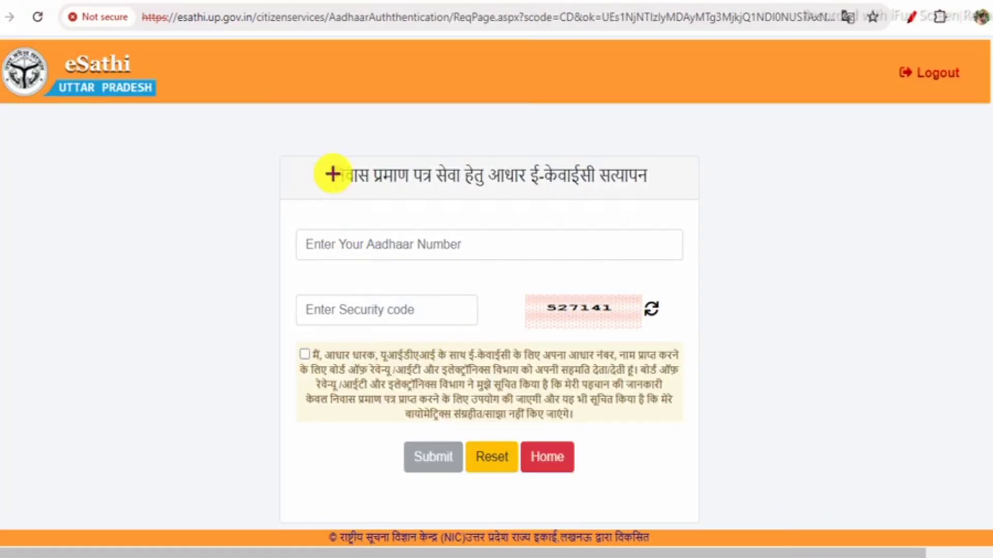
Step: Outline the Aadhaar e-KYC form title and the Aadhaar number field in red, and tick that field
{"action": "mouse_move", "coordinate": [322, 154]}
{"action": "left_mouse_down"}
{"action": "mouse_move", "coordinate": [401, 195]}
{"action": "mouse_move", "coordinate": [665, 199]}
{"action": "mouse_move", "coordinate": [459, 133]}
{"action": "mouse_move", "coordinate": [282, 142]}
{"action": "left_mouse_up"}
{"action": "left_click_drag", "start_coordinate": [291, 226], "coordinate": [336, 262]}
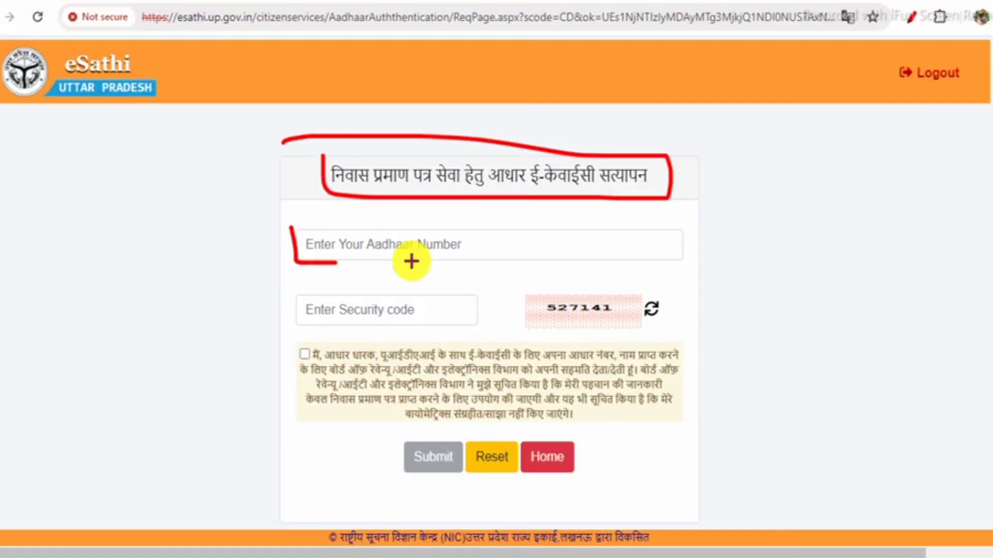
{"action": "mouse_move", "coordinate": [411, 261]}
{"action": "left_mouse_down"}
{"action": "mouse_move", "coordinate": [494, 224]}
{"action": "mouse_move", "coordinate": [308, 232]}
{"action": "left_mouse_up"}
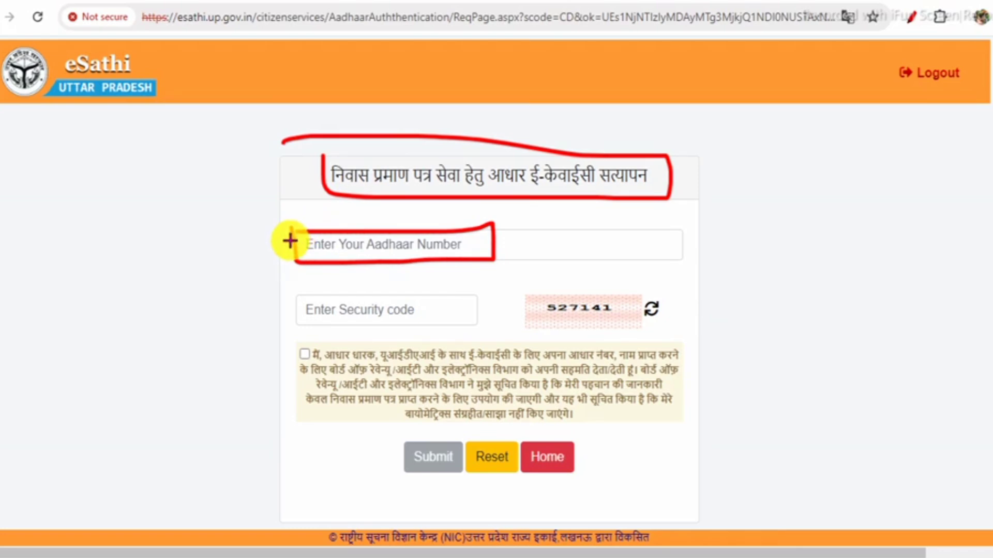
{"action": "left_click_drag", "start_coordinate": [333, 247], "coordinate": [411, 205]}
Step: Mark the security code area, the consent statement and the Submit option of the Aadhaar e-KYC form in red
{"action": "left_click", "coordinate": [524, 309]}
{"action": "left_click_drag", "start_coordinate": [474, 310], "coordinate": [414, 295]}
{"action": "mouse_move", "coordinate": [320, 337]}
{"action": "left_mouse_down"}
{"action": "mouse_move", "coordinate": [295, 368]}
{"action": "mouse_move", "coordinate": [296, 338]}
{"action": "left_mouse_up"}
{"action": "mouse_move", "coordinate": [409, 450]}
{"action": "left_mouse_down"}
{"action": "mouse_move", "coordinate": [417, 469]}
{"action": "mouse_move", "coordinate": [458, 420]}
{"action": "left_mouse_up"}
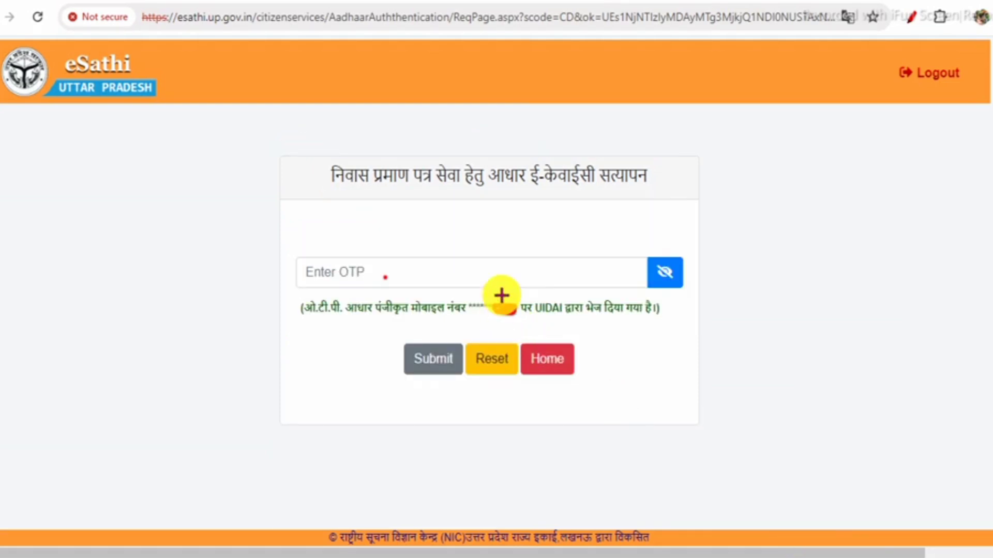
Step: Circle the masked mobile number on the OTP form in red and mark the OTP field and the Submit option
{"action": "mouse_move", "coordinate": [503, 294]}
{"action": "left_mouse_down"}
{"action": "mouse_move", "coordinate": [480, 328]}
{"action": "mouse_move", "coordinate": [520, 295]}
{"action": "mouse_move", "coordinate": [482, 288]}
{"action": "mouse_move", "coordinate": [536, 336]}
{"action": "mouse_move", "coordinate": [529, 300]}
{"action": "left_mouse_up"}
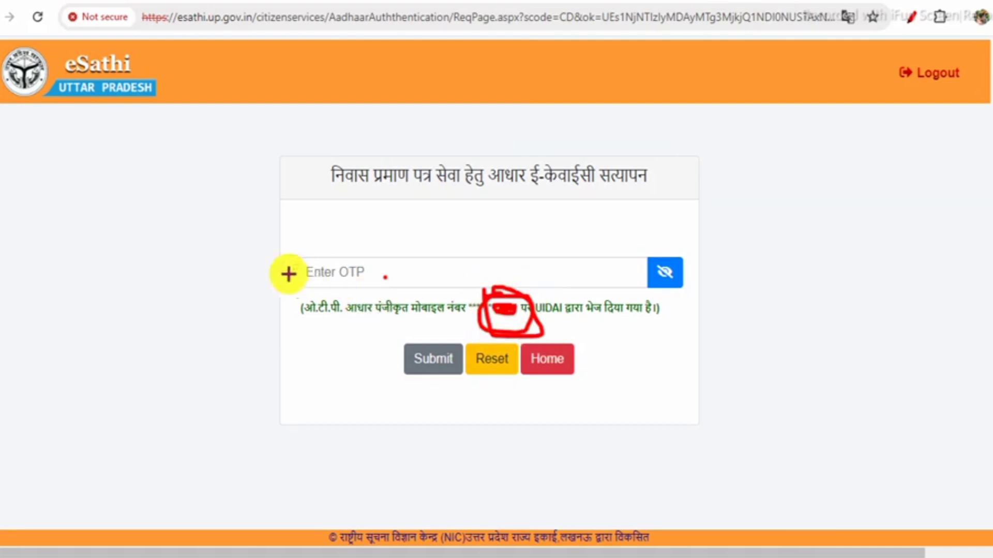
{"action": "left_click_drag", "start_coordinate": [288, 274], "coordinate": [373, 222]}
{"action": "left_click_drag", "start_coordinate": [450, 357], "coordinate": [423, 348]}
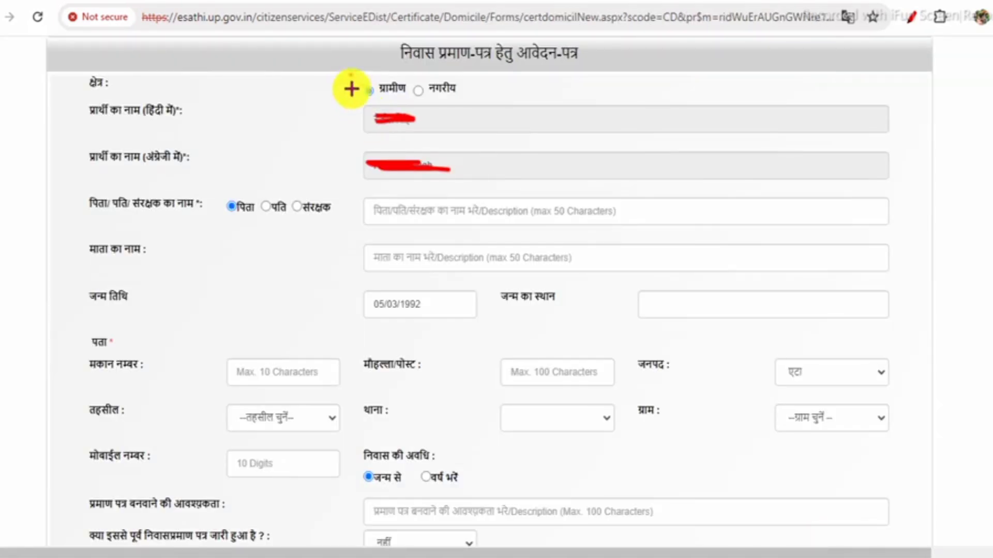
Step: Mark the ग्रामीण/नगरीय area options and outline the applicant's Hindi and English name fields in red
{"action": "mouse_move", "coordinate": [351, 89]}
{"action": "left_mouse_down"}
{"action": "mouse_move", "coordinate": [417, 102]}
{"action": "mouse_move", "coordinate": [459, 86]}
{"action": "mouse_move", "coordinate": [412, 73]}
{"action": "mouse_move", "coordinate": [344, 76]}
{"action": "mouse_move", "coordinate": [361, 111]}
{"action": "mouse_move", "coordinate": [380, 89]}
{"action": "mouse_move", "coordinate": [472, 66]}
{"action": "mouse_move", "coordinate": [344, 115]}
{"action": "left_mouse_up"}
{"action": "left_click", "coordinate": [367, 90]}
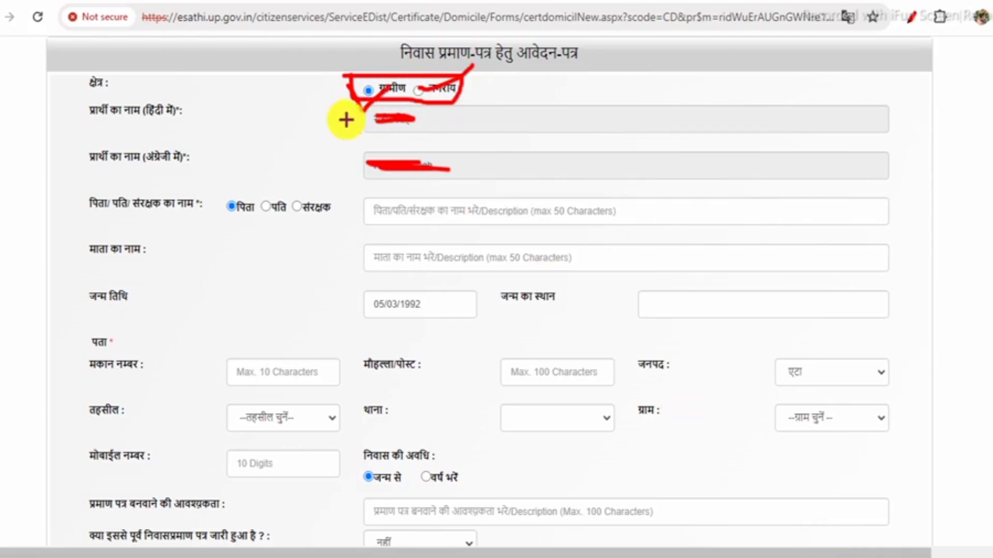
{"action": "left_click_drag", "start_coordinate": [334, 167], "coordinate": [398, 148]}
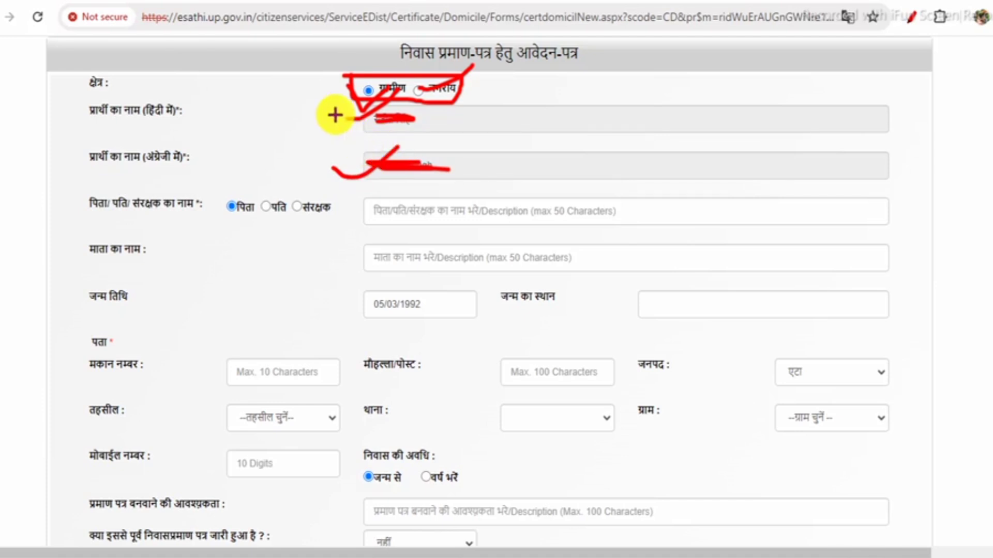
{"action": "mouse_move", "coordinate": [332, 115]}
{"action": "left_mouse_down"}
{"action": "mouse_move", "coordinate": [343, 150]}
{"action": "mouse_move", "coordinate": [443, 186]}
{"action": "mouse_move", "coordinate": [447, 114]}
{"action": "left_mouse_up"}
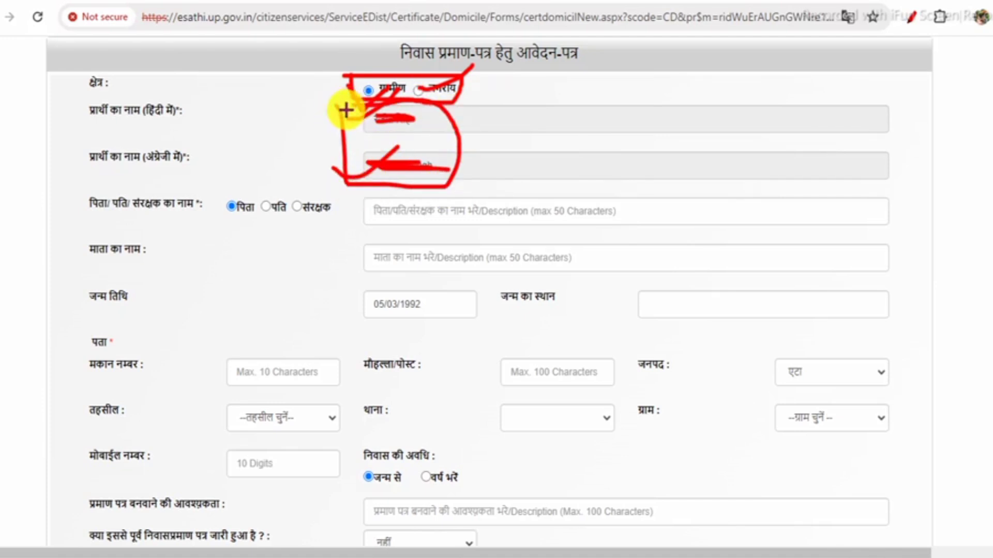
Step: Mark the पिता and पति options, tick and box the father/husband name field, and box the mother's name field in red
{"action": "mouse_move", "coordinate": [237, 195]}
{"action": "left_mouse_down"}
{"action": "mouse_move", "coordinate": [221, 223]}
{"action": "mouse_move", "coordinate": [234, 195]}
{"action": "mouse_move", "coordinate": [279, 195]}
{"action": "mouse_move", "coordinate": [299, 208]}
{"action": "mouse_move", "coordinate": [264, 212]}
{"action": "mouse_move", "coordinate": [286, 196]}
{"action": "left_mouse_up"}
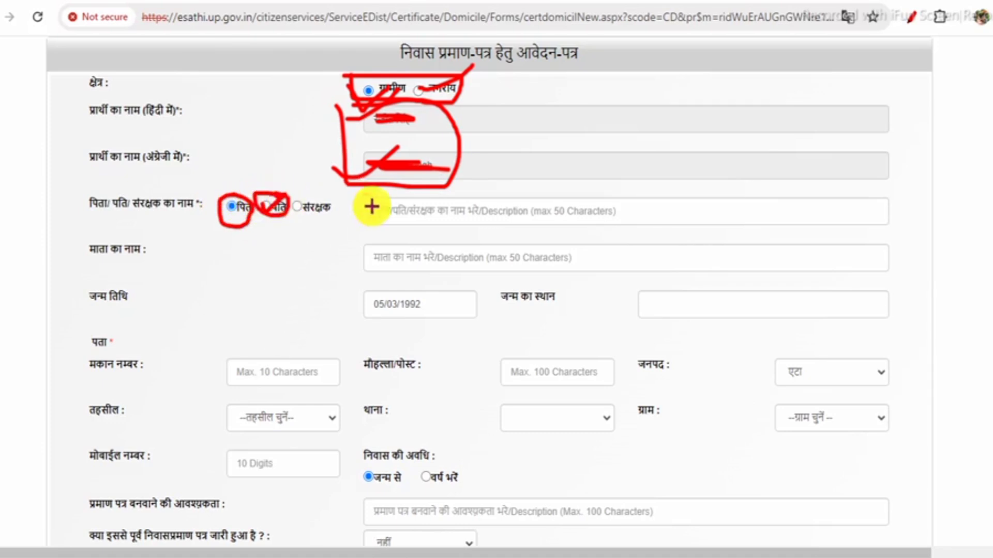
{"action": "left_click_drag", "start_coordinate": [354, 208], "coordinate": [401, 196]}
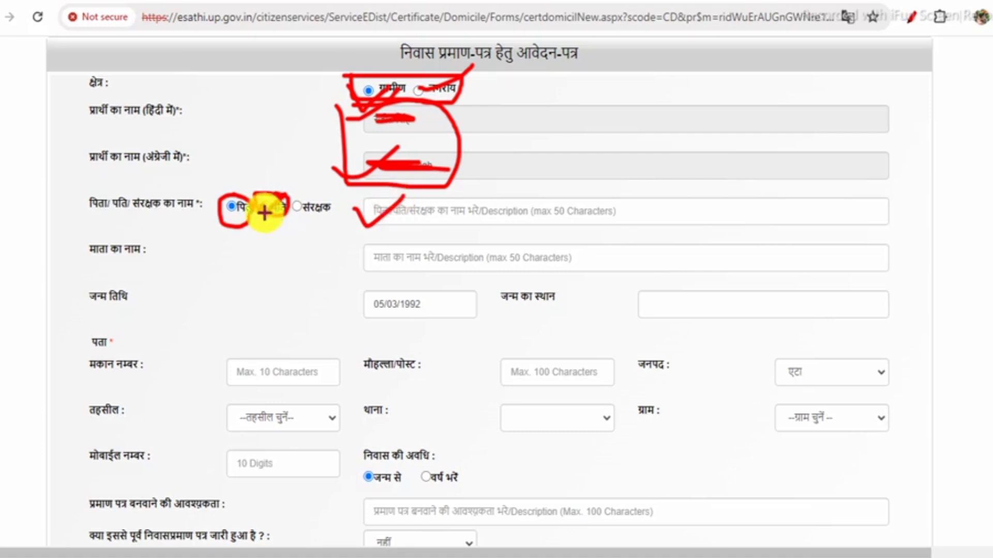
{"action": "left_click_drag", "start_coordinate": [214, 214], "coordinate": [252, 166]}
{"action": "left_click_drag", "start_coordinate": [371, 233], "coordinate": [414, 178]}
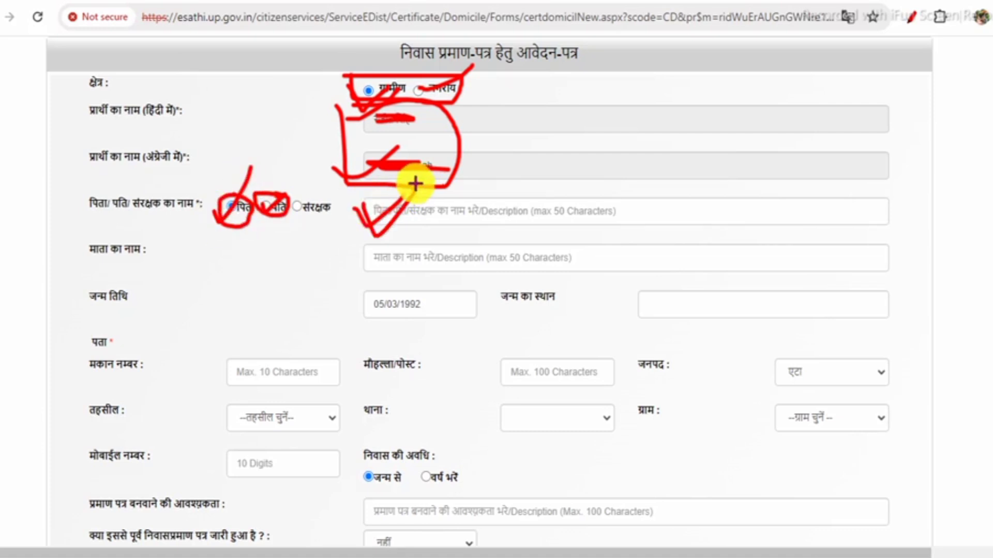
{"action": "mouse_move", "coordinate": [371, 280]}
{"action": "left_mouse_down"}
{"action": "mouse_move", "coordinate": [470, 243]}
{"action": "mouse_move", "coordinate": [363, 244]}
{"action": "mouse_move", "coordinate": [386, 204]}
{"action": "mouse_move", "coordinate": [417, 224]}
{"action": "mouse_move", "coordinate": [355, 205]}
{"action": "left_mouse_up"}
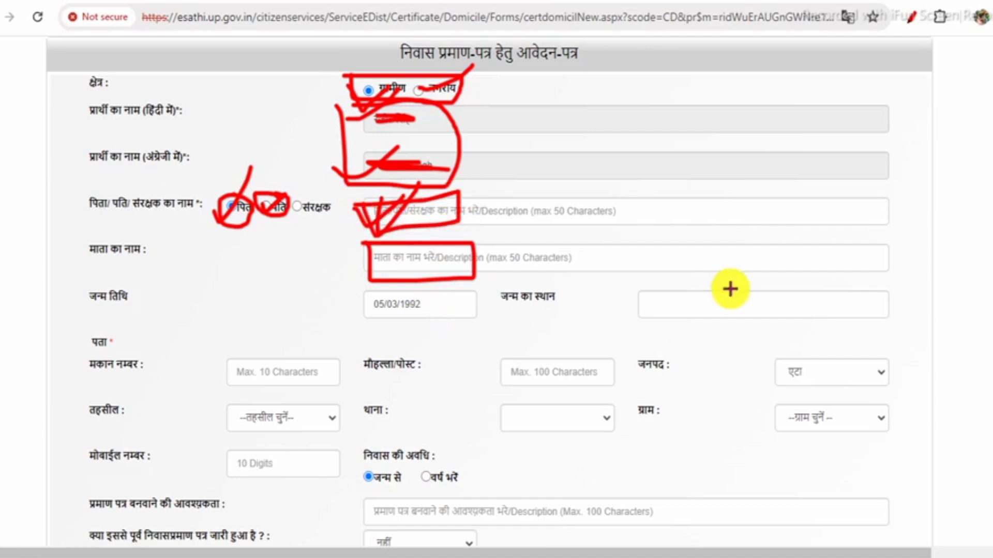
Step: Mark the place of birth field with a box and tick, and circle the date of birth field in red
{"action": "mouse_move", "coordinate": [644, 291]}
{"action": "left_mouse_down"}
{"action": "mouse_move", "coordinate": [629, 294]}
{"action": "mouse_move", "coordinate": [707, 290]}
{"action": "mouse_move", "coordinate": [716, 304]}
{"action": "mouse_move", "coordinate": [701, 275]}
{"action": "left_mouse_up"}
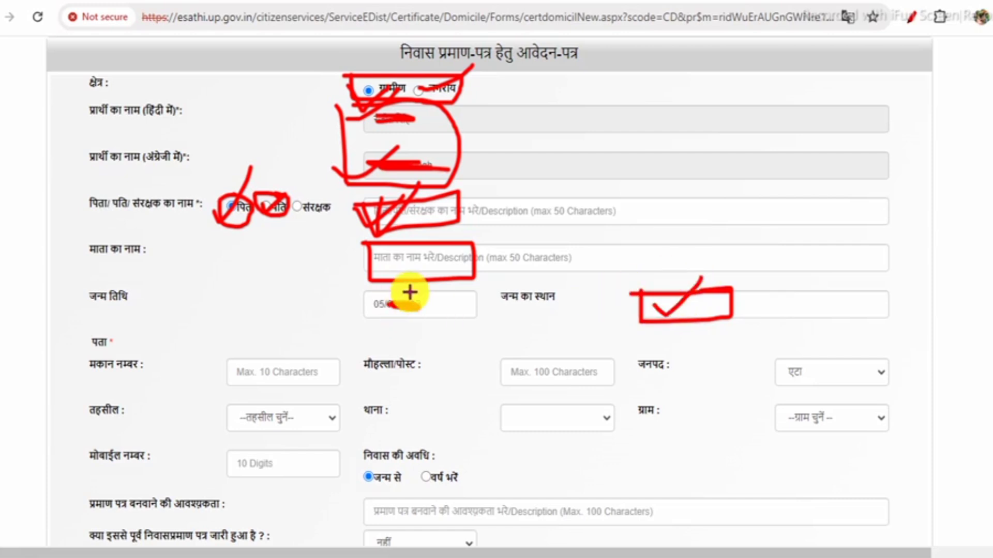
{"action": "mouse_move", "coordinate": [406, 288]}
{"action": "left_mouse_down"}
{"action": "mouse_move", "coordinate": [439, 288]}
{"action": "mouse_move", "coordinate": [418, 311]}
{"action": "left_mouse_up"}
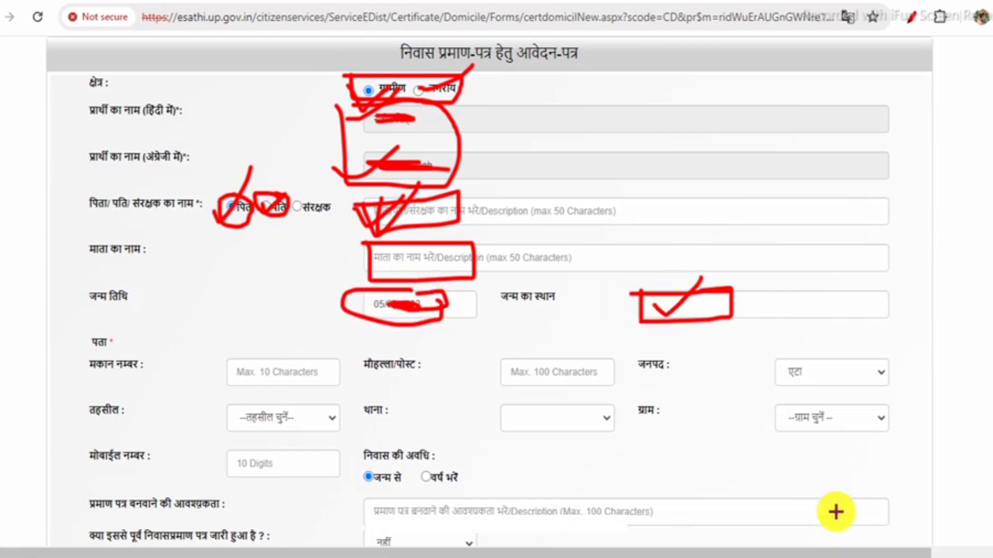
Step: Outline and tick the मकान नम्बर and मौहल्ला/पोस्ट fields of the address section in red
{"action": "scroll", "coordinate": [519, 317], "scroll_direction": "down", "scroll_amount": 2}
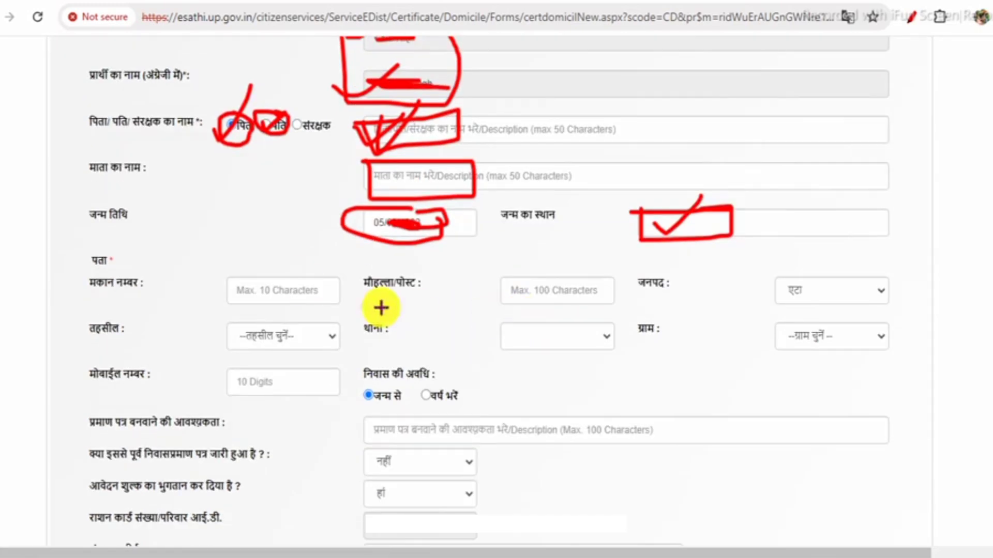
{"action": "mouse_move", "coordinate": [300, 275]}
{"action": "left_mouse_down"}
{"action": "mouse_move", "coordinate": [255, 277]}
{"action": "mouse_move", "coordinate": [222, 303]}
{"action": "mouse_move", "coordinate": [334, 301]}
{"action": "mouse_move", "coordinate": [303, 276]}
{"action": "left_mouse_up"}
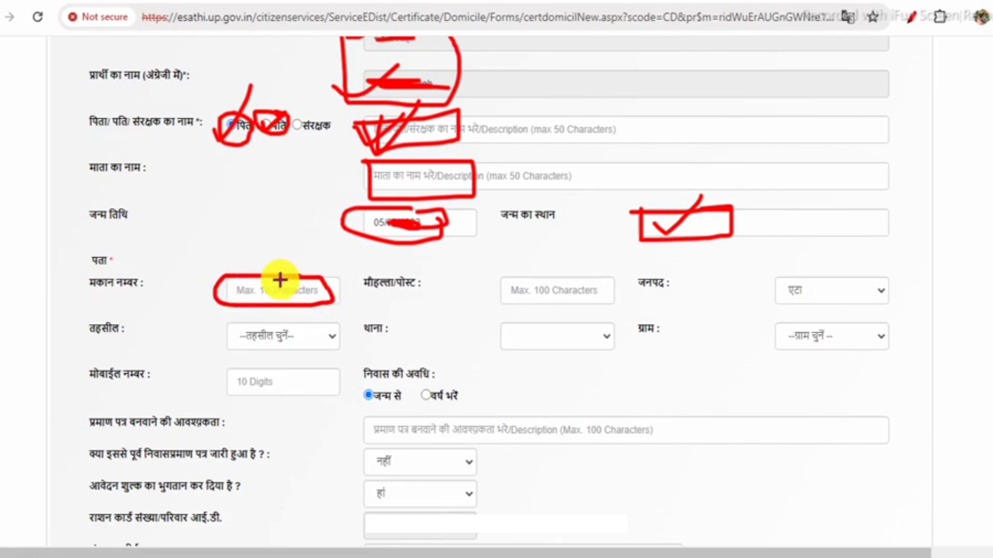
{"action": "mouse_move", "coordinate": [502, 272]}
{"action": "left_mouse_down"}
{"action": "mouse_move", "coordinate": [502, 298]}
{"action": "mouse_move", "coordinate": [598, 302]}
{"action": "mouse_move", "coordinate": [471, 273]}
{"action": "left_mouse_up"}
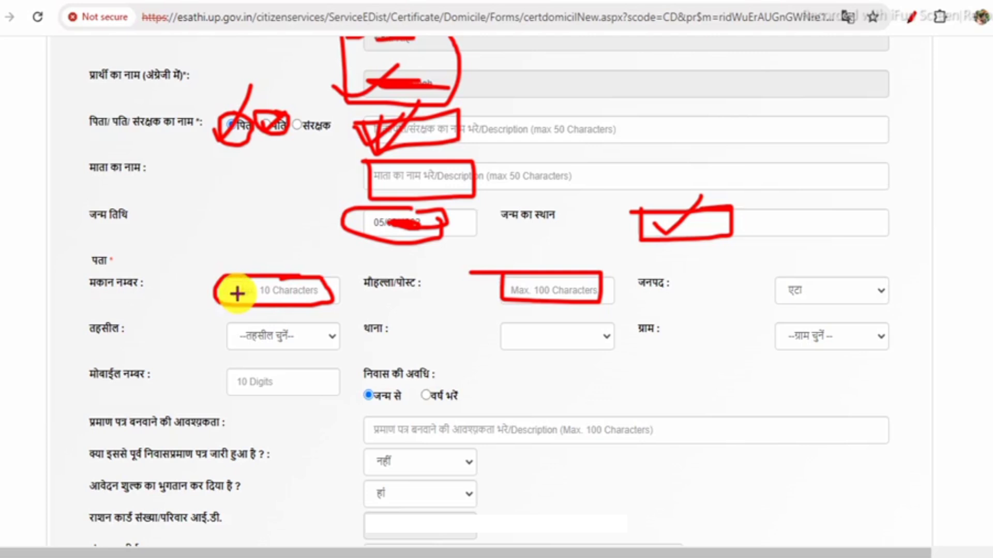
{"action": "left_click_drag", "start_coordinate": [245, 300], "coordinate": [278, 270]}
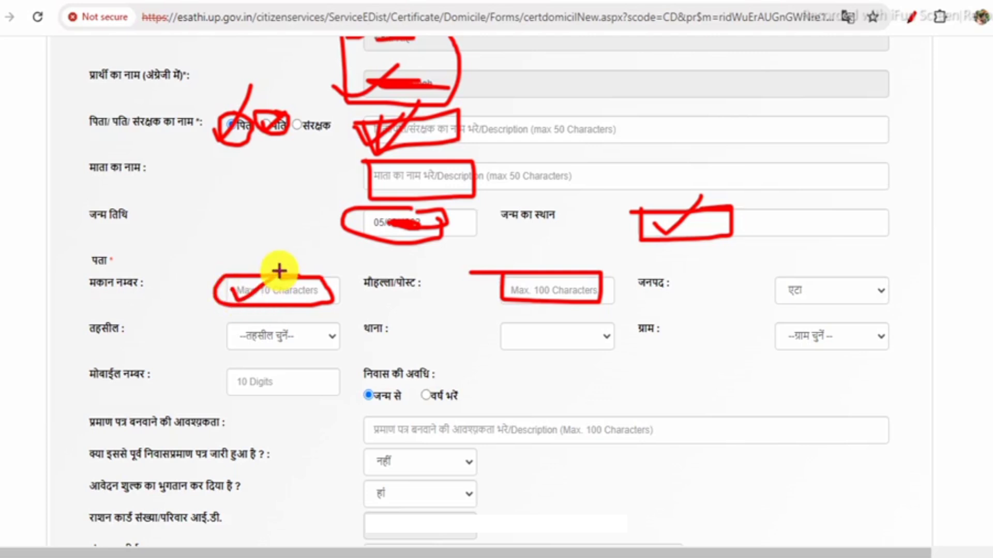
{"action": "left_click_drag", "start_coordinate": [517, 295], "coordinate": [566, 262]}
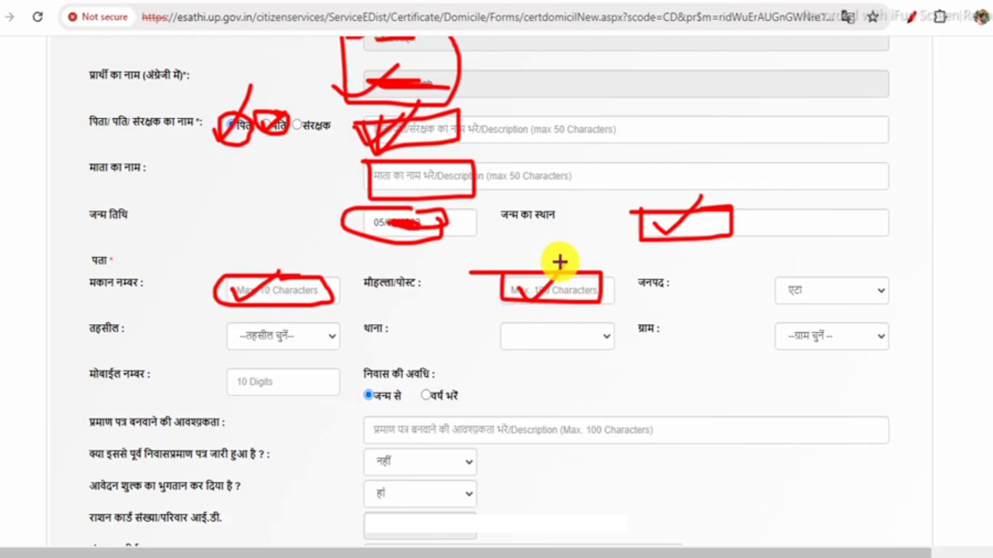
Step: Outline the जनपद, तहसील, थाना and ग्राम selection fields of the address section in red
{"action": "mouse_move", "coordinate": [811, 279]}
{"action": "left_mouse_down"}
{"action": "mouse_move", "coordinate": [817, 312]}
{"action": "mouse_move", "coordinate": [792, 265]}
{"action": "left_mouse_up"}
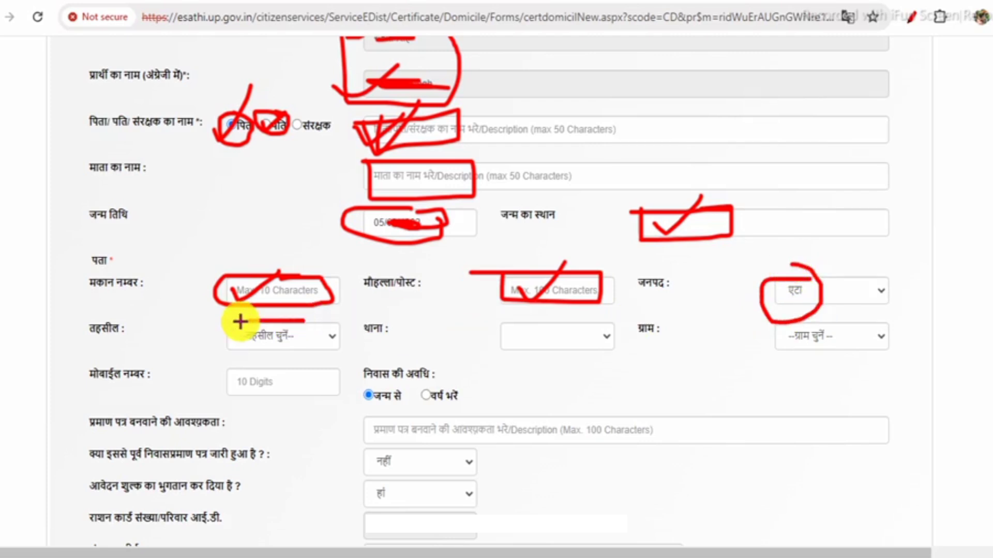
{"action": "left_click_drag", "start_coordinate": [234, 350], "coordinate": [317, 321]}
{"action": "mouse_move", "coordinate": [501, 325]}
{"action": "left_mouse_down"}
{"action": "mouse_move", "coordinate": [640, 325]}
{"action": "mouse_move", "coordinate": [628, 352]}
{"action": "mouse_move", "coordinate": [532, 301]}
{"action": "left_mouse_up"}
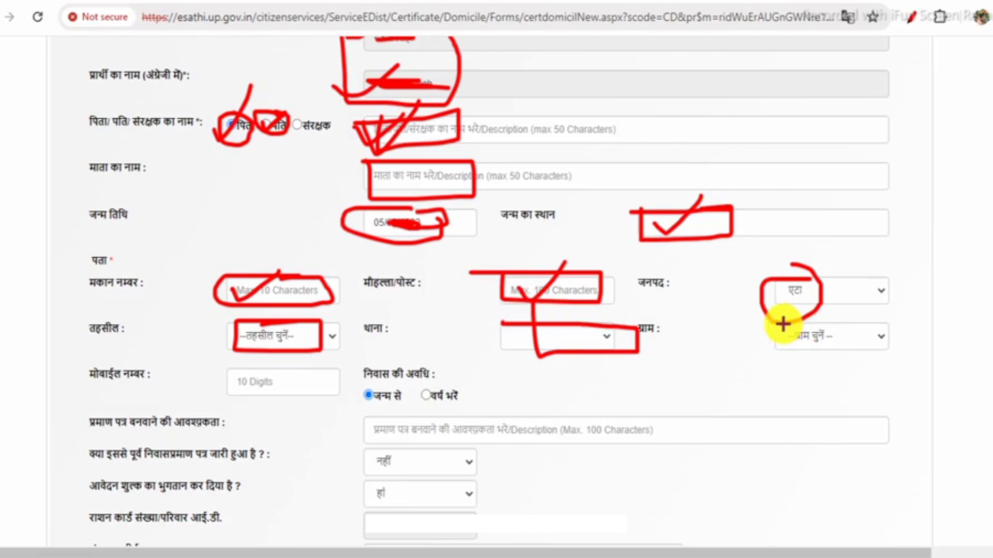
{"action": "mouse_move", "coordinate": [783, 324]}
{"action": "left_mouse_down"}
{"action": "mouse_move", "coordinate": [880, 348]}
{"action": "mouse_move", "coordinate": [769, 320]}
{"action": "left_mouse_up"}
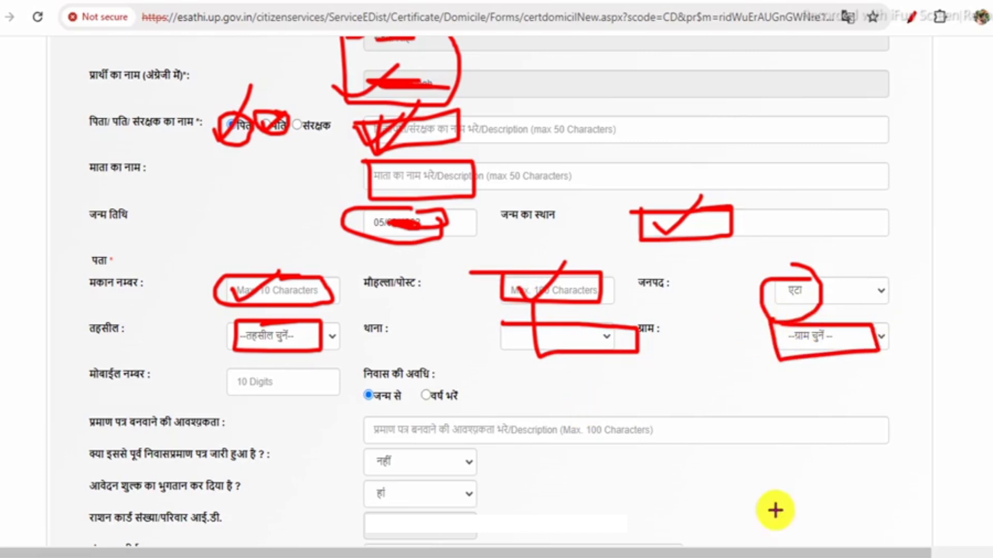
Step: Box the मोबाईल नम्बर field and the निवास की अवधि options in red
{"action": "mouse_move", "coordinate": [229, 370]}
{"action": "left_mouse_down"}
{"action": "mouse_move", "coordinate": [324, 377]}
{"action": "mouse_move", "coordinate": [240, 395]}
{"action": "left_mouse_up"}
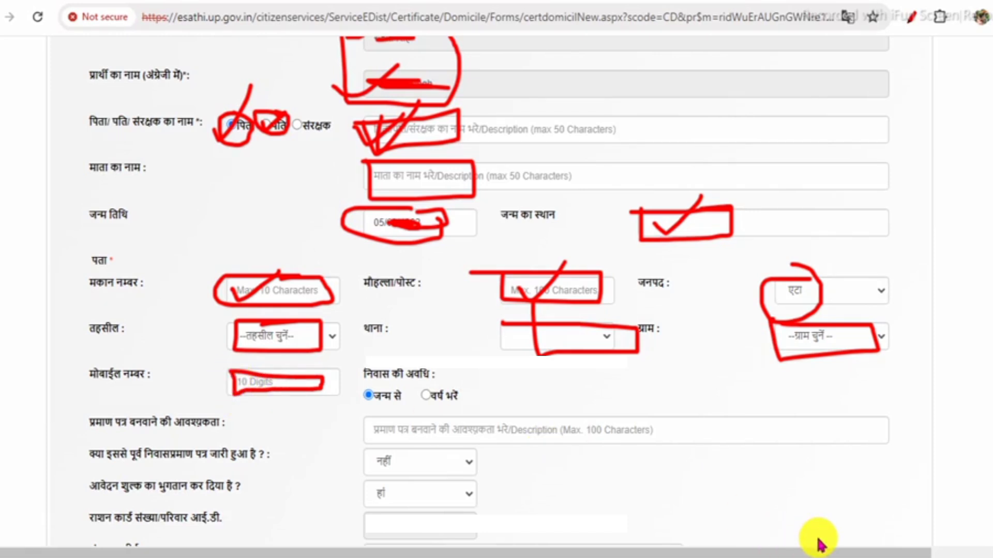
{"action": "scroll", "coordinate": [818, 543], "scroll_direction": "down", "scroll_amount": 3}
{"action": "mouse_move", "coordinate": [357, 196]}
{"action": "left_mouse_down"}
{"action": "mouse_move", "coordinate": [359, 243]}
{"action": "mouse_move", "coordinate": [436, 244]}
{"action": "mouse_move", "coordinate": [468, 203]}
{"action": "mouse_move", "coordinate": [390, 197]}
{"action": "left_mouse_up"}
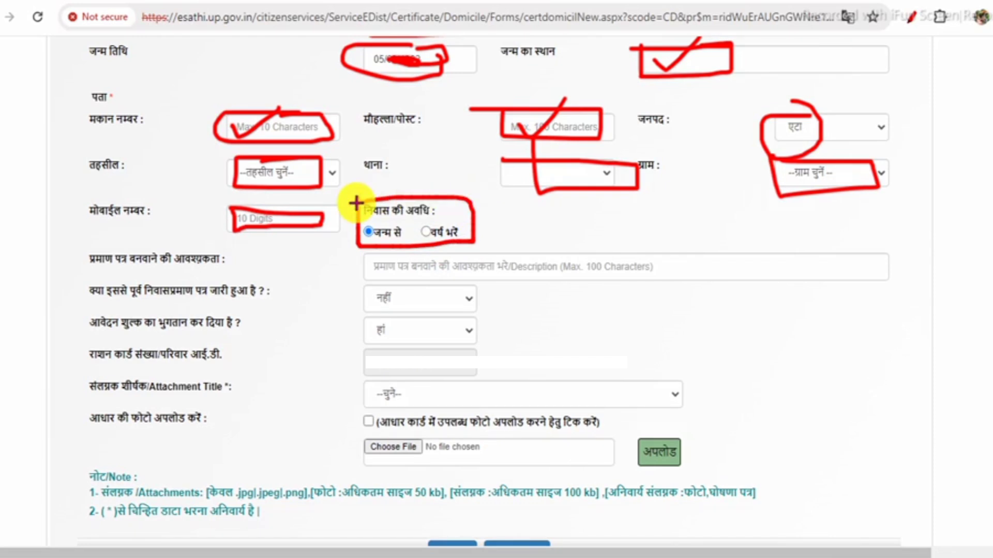
Step: Tick the जन्म से option and outline the वर्ष भरें option under निवास की अवधि in red
{"action": "mouse_move", "coordinate": [356, 236]}
{"action": "left_mouse_down"}
{"action": "mouse_move", "coordinate": [404, 217]}
{"action": "mouse_move", "coordinate": [406, 233]}
{"action": "mouse_move", "coordinate": [460, 221]}
{"action": "left_mouse_up"}
{"action": "mouse_move", "coordinate": [411, 250]}
{"action": "left_mouse_down"}
{"action": "mouse_move", "coordinate": [460, 246]}
{"action": "mouse_move", "coordinate": [454, 198]}
{"action": "left_mouse_up"}
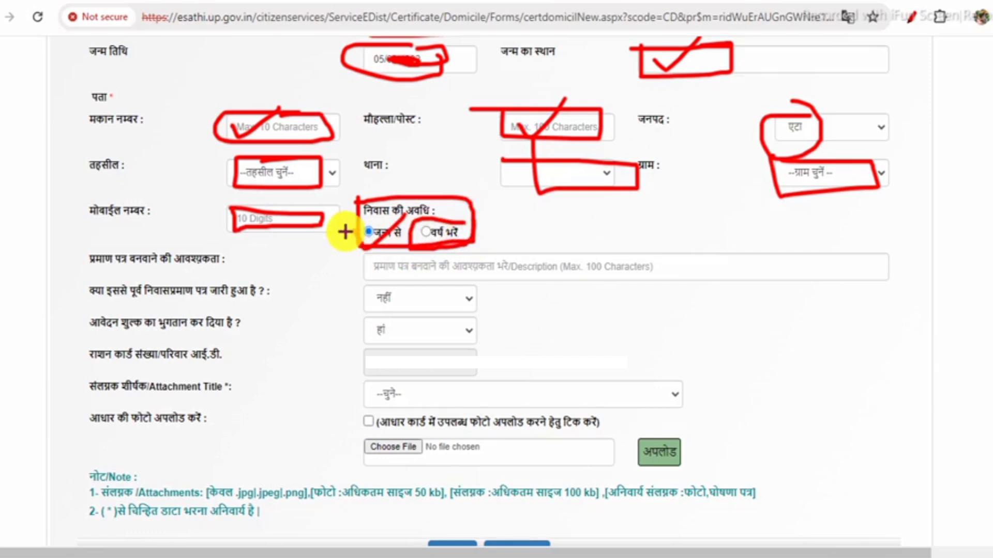
{"action": "mouse_move", "coordinate": [340, 232]}
{"action": "left_mouse_down"}
{"action": "mouse_move", "coordinate": [400, 210]}
{"action": "mouse_move", "coordinate": [372, 239]}
{"action": "left_mouse_up"}
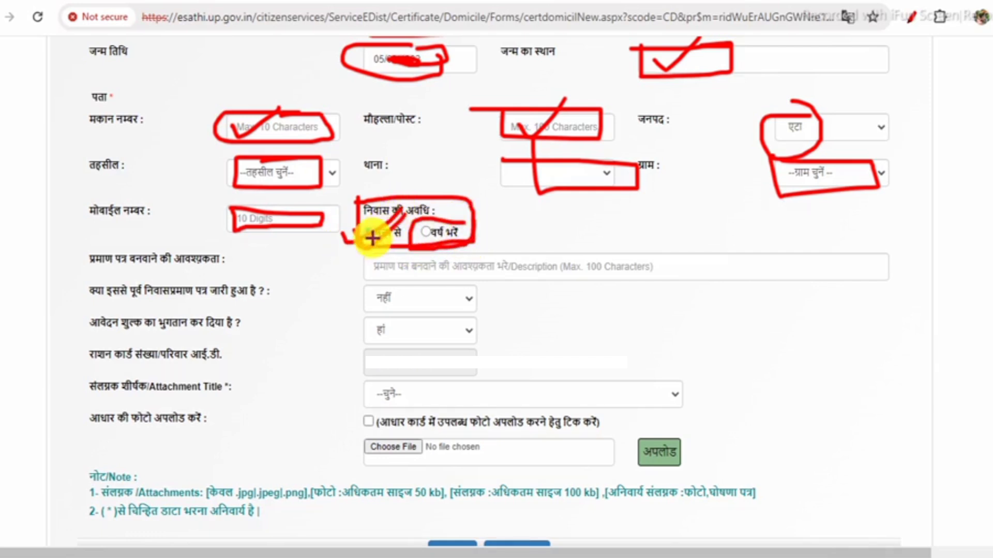
Step: Outline the प्रमाण पत्र बनवाने की आवश्यकता label and its description field in red, and tick the field
{"action": "mouse_move", "coordinate": [103, 262]}
{"action": "left_mouse_down"}
{"action": "mouse_move", "coordinate": [194, 269]}
{"action": "mouse_move", "coordinate": [230, 250]}
{"action": "mouse_move", "coordinate": [103, 248]}
{"action": "mouse_move", "coordinate": [80, 262]}
{"action": "mouse_move", "coordinate": [121, 266]}
{"action": "left_mouse_up"}
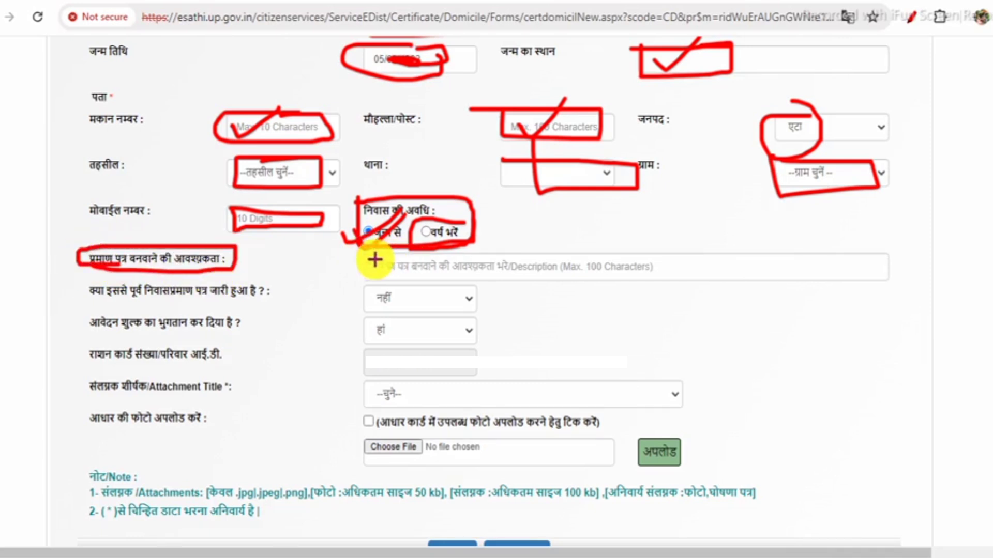
{"action": "mouse_move", "coordinate": [355, 258]}
{"action": "left_mouse_down"}
{"action": "mouse_move", "coordinate": [660, 259]}
{"action": "mouse_move", "coordinate": [643, 279]}
{"action": "mouse_move", "coordinate": [361, 281]}
{"action": "mouse_move", "coordinate": [364, 259]}
{"action": "mouse_move", "coordinate": [633, 263]}
{"action": "left_mouse_up"}
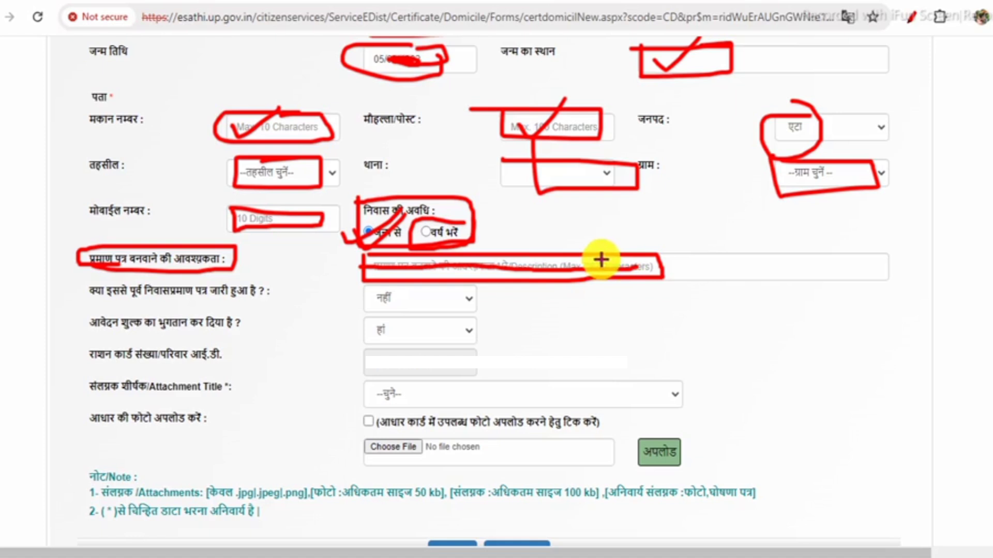
{"action": "left_click_drag", "start_coordinate": [432, 275], "coordinate": [488, 240]}
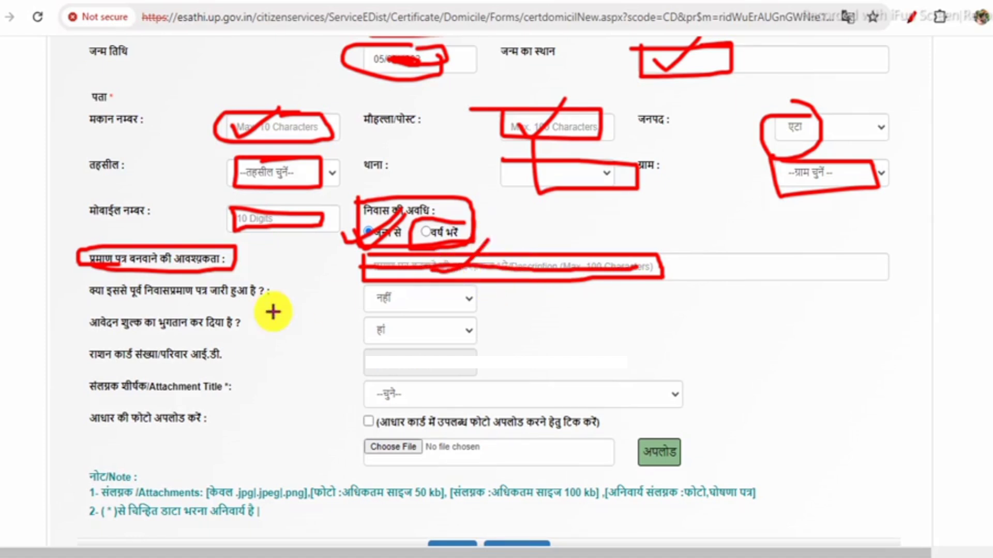
Step: Box the question about a previously issued domicile certificate in red, and circle and tick its नहीं answer
{"action": "mouse_move", "coordinate": [117, 295]}
{"action": "left_mouse_down"}
{"action": "mouse_move", "coordinate": [237, 299]}
{"action": "mouse_move", "coordinate": [145, 283]}
{"action": "left_mouse_up"}
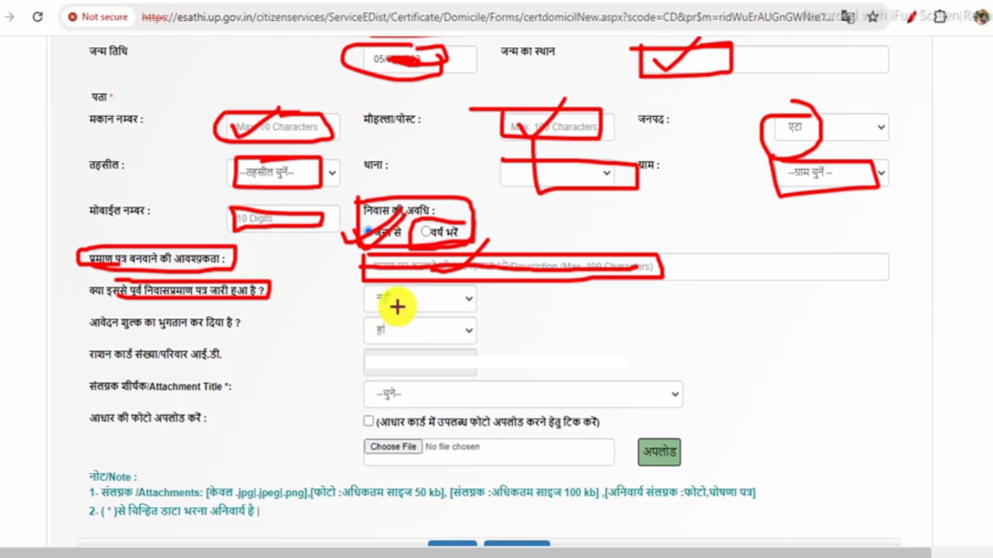
{"action": "left_click_drag", "start_coordinate": [388, 291], "coordinate": [363, 293]}
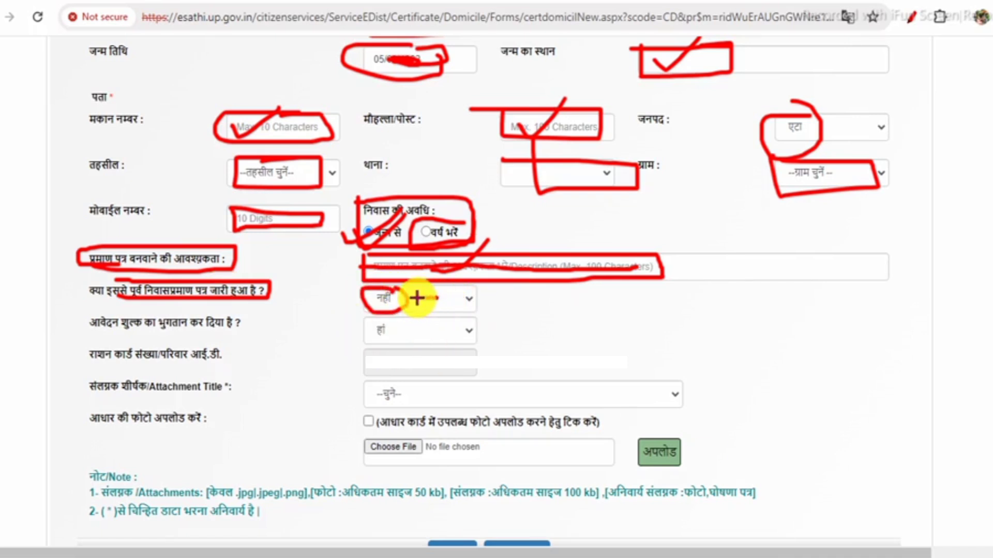
{"action": "left_click_drag", "start_coordinate": [415, 298], "coordinate": [465, 277]}
Step: Underline the application fee question with an arrow to हां, and draw a red line from the ration card label to its field
{"action": "left_click_drag", "start_coordinate": [96, 341], "coordinate": [253, 340]}
{"action": "mouse_move", "coordinate": [320, 332]}
{"action": "left_mouse_down"}
{"action": "mouse_move", "coordinate": [361, 328]}
{"action": "mouse_move", "coordinate": [346, 339]}
{"action": "left_mouse_up"}
{"action": "left_click_drag", "start_coordinate": [220, 355], "coordinate": [364, 362]}
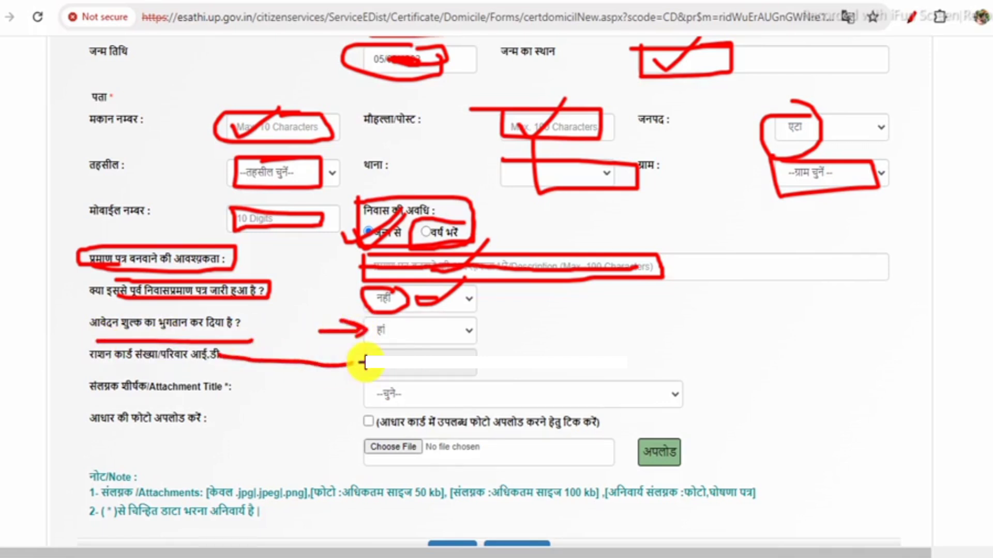
Step: Outline the Attachment Title label and its selection field in red, and mark the Aadhaar card photo option
{"action": "mouse_move", "coordinate": [80, 382]}
{"action": "left_mouse_down"}
{"action": "mouse_move", "coordinate": [149, 403]}
{"action": "mouse_move", "coordinate": [230, 398]}
{"action": "mouse_move", "coordinate": [182, 381]}
{"action": "mouse_move", "coordinate": [78, 381]}
{"action": "left_mouse_up"}
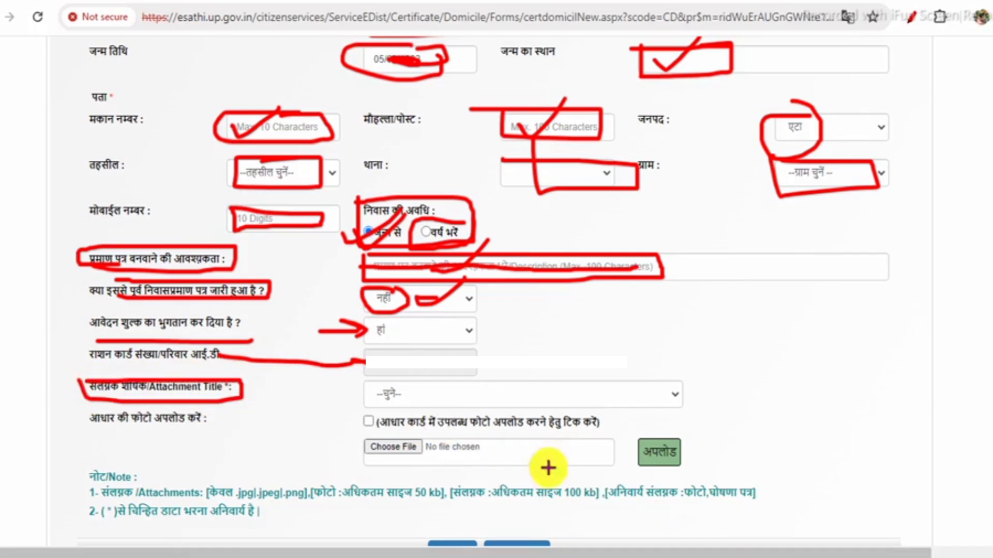
{"action": "mouse_move", "coordinate": [406, 389]}
{"action": "left_mouse_down"}
{"action": "mouse_move", "coordinate": [395, 386]}
{"action": "mouse_move", "coordinate": [414, 391]}
{"action": "left_mouse_up"}
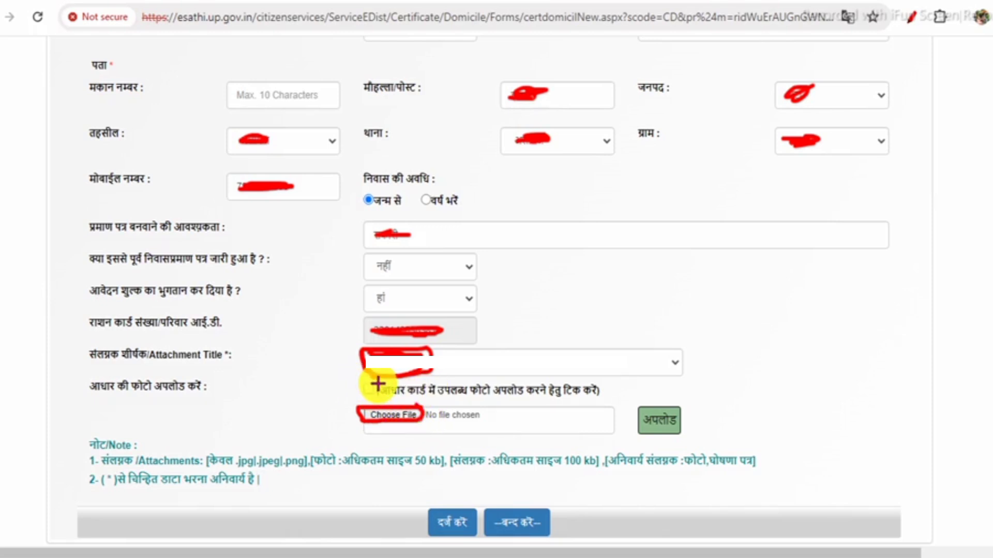
{"action": "left_click_drag", "start_coordinate": [355, 387], "coordinate": [384, 389]}
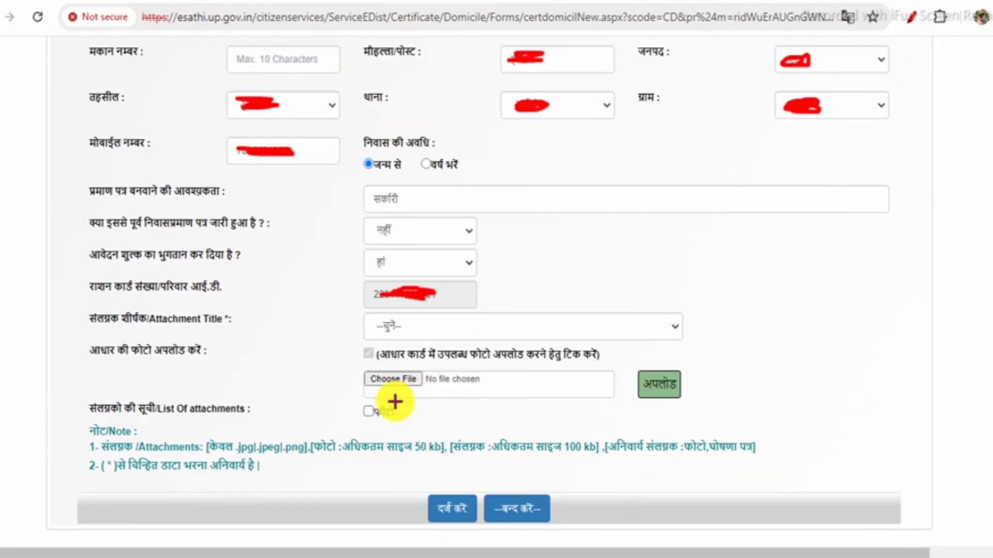
Step: Box and tick फोटो in the list of attachments, and mark the attachment title and the स्वप्रमाणितघोषणापत्र entry in red
{"action": "mouse_move", "coordinate": [395, 401]}
{"action": "left_mouse_down"}
{"action": "mouse_move", "coordinate": [336, 412]}
{"action": "mouse_move", "coordinate": [413, 409]}
{"action": "left_mouse_up"}
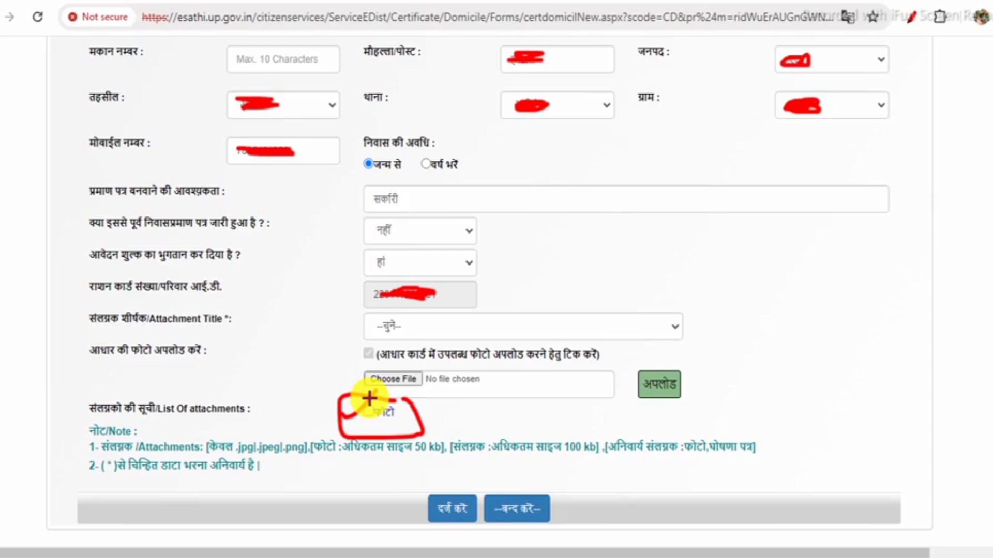
{"action": "left_click_drag", "start_coordinate": [341, 416], "coordinate": [392, 391]}
{"action": "mouse_move", "coordinate": [404, 315]}
{"action": "left_mouse_down"}
{"action": "mouse_move", "coordinate": [378, 341]}
{"action": "mouse_move", "coordinate": [399, 308]}
{"action": "left_mouse_up"}
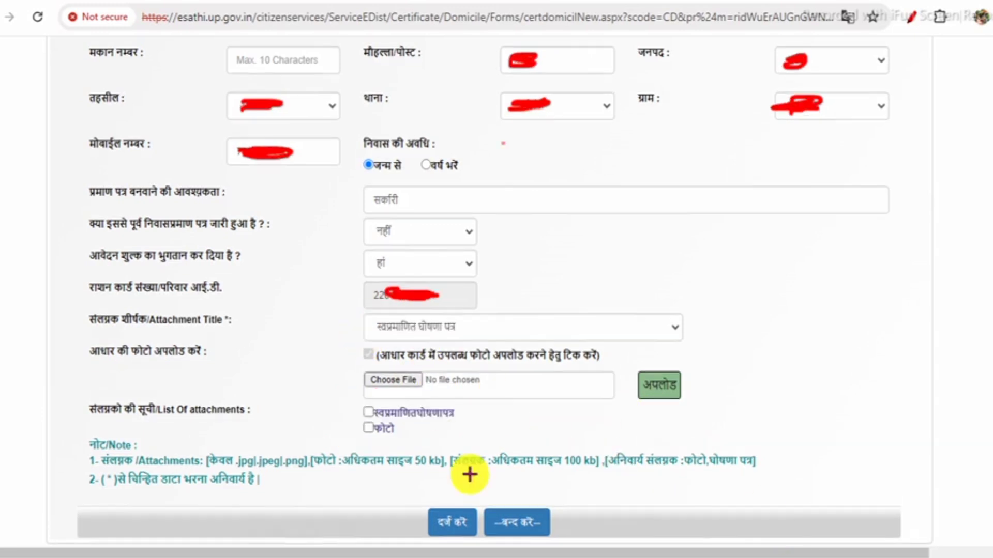
{"action": "mouse_move", "coordinate": [360, 411]}
{"action": "left_mouse_down"}
{"action": "mouse_move", "coordinate": [394, 421]}
{"action": "mouse_move", "coordinate": [460, 408]}
{"action": "mouse_move", "coordinate": [361, 394]}
{"action": "mouse_move", "coordinate": [399, 403]}
{"action": "left_mouse_up"}
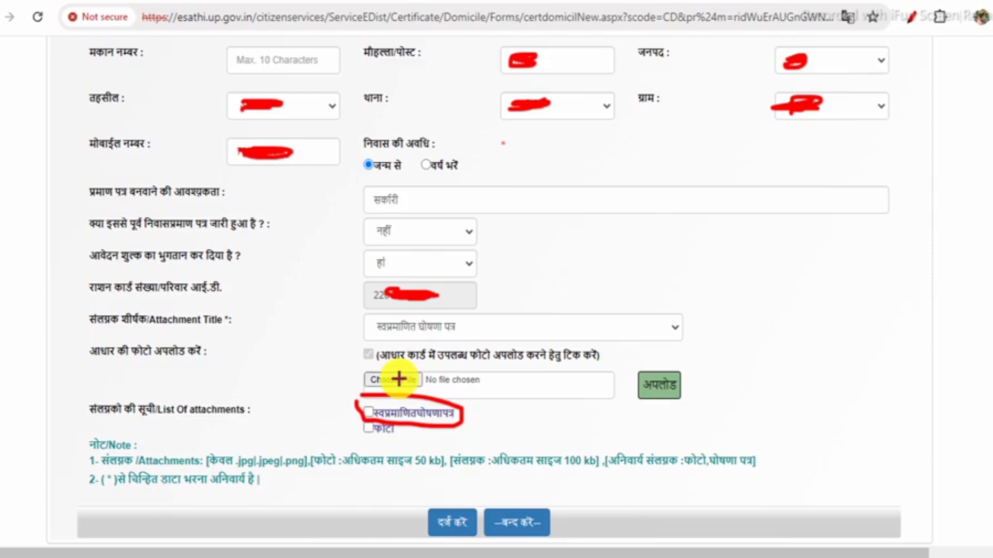
Step: Tick the attachment title अन्य and box the custom title आधार कार्ड beside it in red
{"action": "mouse_move", "coordinate": [444, 316]}
{"action": "left_mouse_down"}
{"action": "mouse_move", "coordinate": [369, 312]}
{"action": "mouse_move", "coordinate": [395, 339]}
{"action": "mouse_move", "coordinate": [444, 331]}
{"action": "left_mouse_up"}
{"action": "mouse_move", "coordinate": [706, 311]}
{"action": "left_mouse_down"}
{"action": "mouse_move", "coordinate": [729, 341]}
{"action": "mouse_move", "coordinate": [788, 336]}
{"action": "mouse_move", "coordinate": [835, 346]}
{"action": "left_mouse_up"}
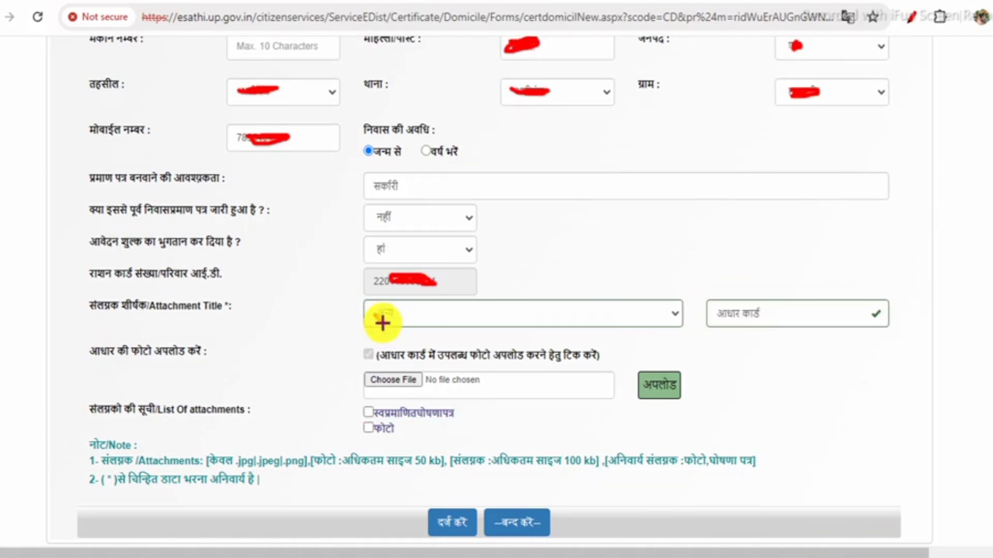
{"action": "left_click_drag", "start_coordinate": [383, 323], "coordinate": [424, 299]}
{"action": "mouse_move", "coordinate": [690, 306]}
{"action": "left_mouse_down"}
{"action": "mouse_move", "coordinate": [780, 324]}
{"action": "mouse_move", "coordinate": [706, 295]}
{"action": "left_mouse_up"}
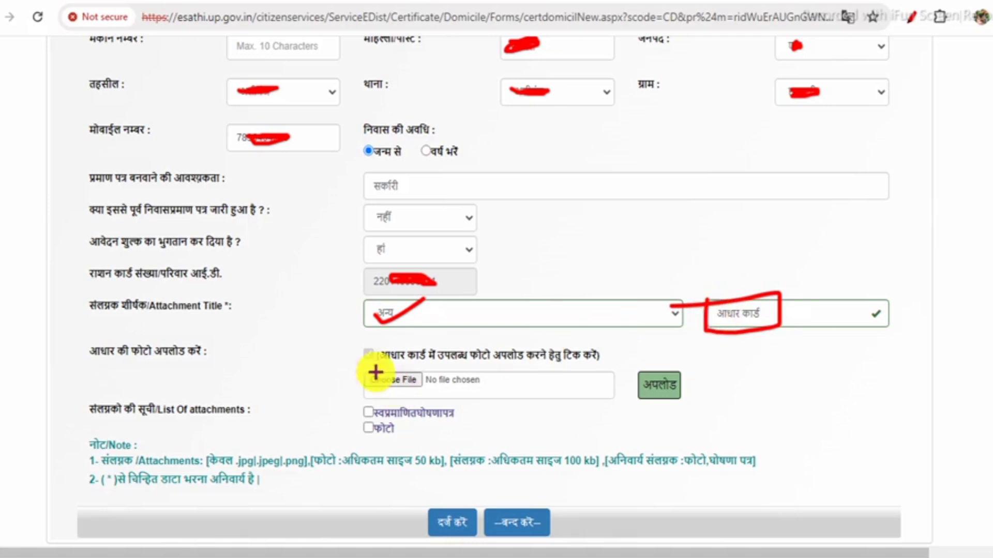
Step: Outline the Choose File and दर्ज करें controls in red, and mark the list of attachments
{"action": "mouse_move", "coordinate": [361, 381]}
{"action": "left_mouse_down"}
{"action": "mouse_move", "coordinate": [395, 390]}
{"action": "mouse_move", "coordinate": [437, 367]}
{"action": "mouse_move", "coordinate": [346, 375]}
{"action": "left_mouse_up"}
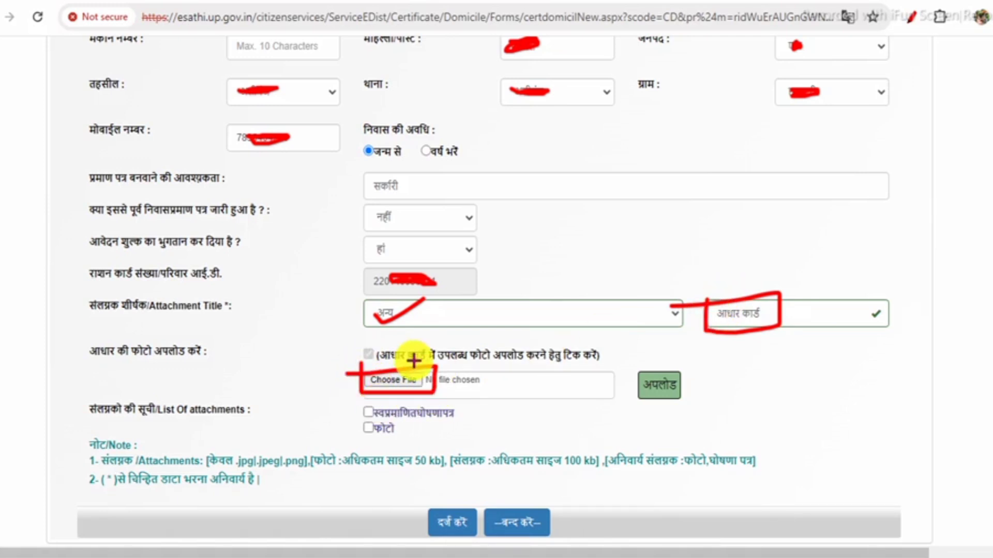
{"action": "mouse_move", "coordinate": [458, 517]}
{"action": "left_mouse_down"}
{"action": "mouse_move", "coordinate": [421, 528]}
{"action": "mouse_move", "coordinate": [470, 542]}
{"action": "mouse_move", "coordinate": [472, 517]}
{"action": "left_mouse_up"}
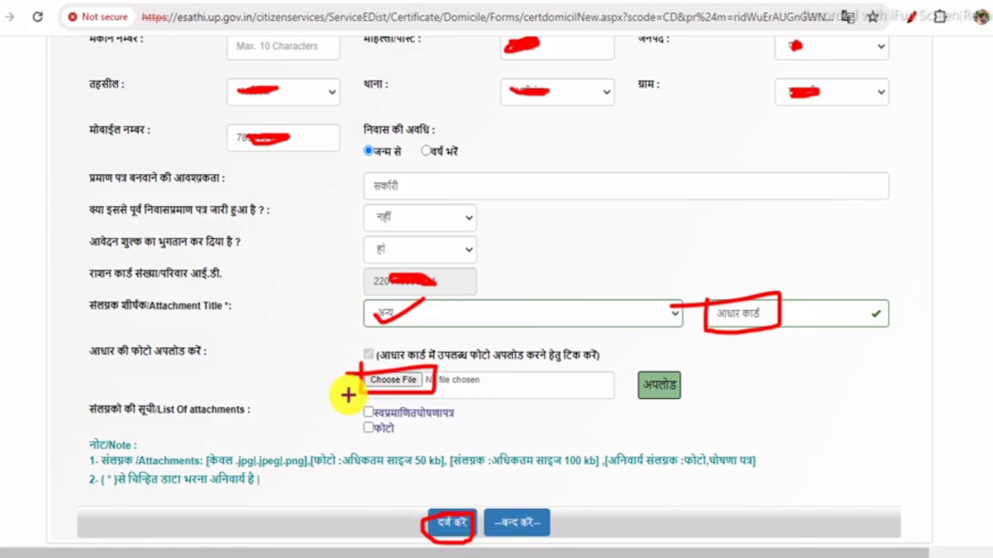
{"action": "mouse_move", "coordinate": [354, 412]}
{"action": "left_mouse_down"}
{"action": "mouse_move", "coordinate": [466, 417]}
{"action": "mouse_move", "coordinate": [458, 405]}
{"action": "mouse_move", "coordinate": [356, 407]}
{"action": "left_mouse_up"}
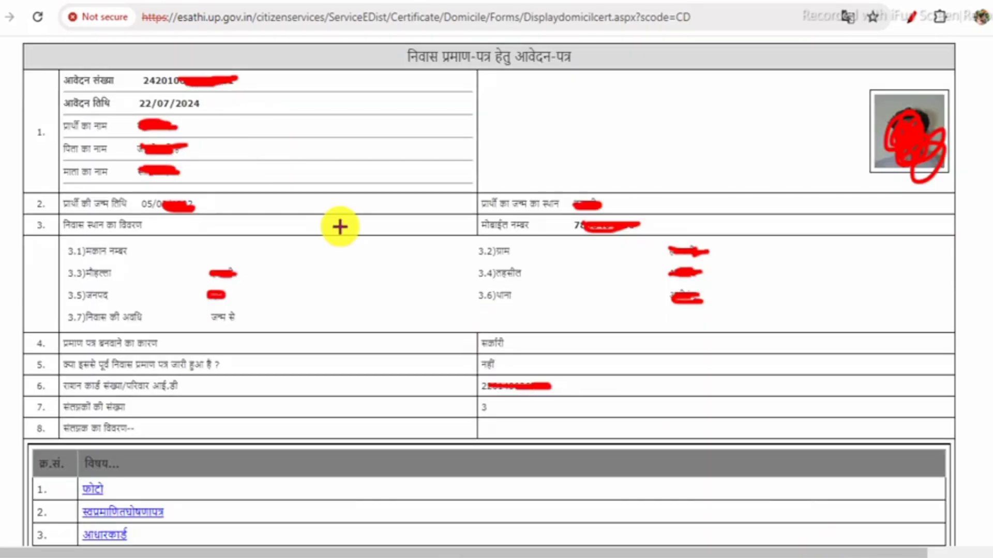
Step: Tick the आवेदन संख्या and आवेदन तिथि entries and draw a large red loop around the application details
{"action": "left_click_drag", "start_coordinate": [106, 81], "coordinate": [130, 75]}
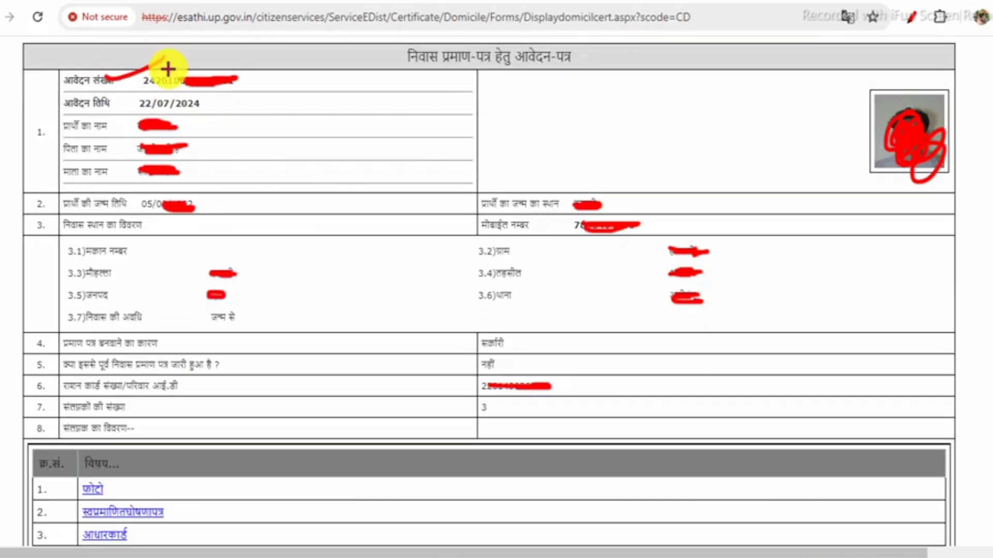
{"action": "mouse_move", "coordinate": [212, 100]}
{"action": "left_mouse_down"}
{"action": "mouse_move", "coordinate": [220, 108]}
{"action": "mouse_move", "coordinate": [254, 83]}
{"action": "left_mouse_up"}
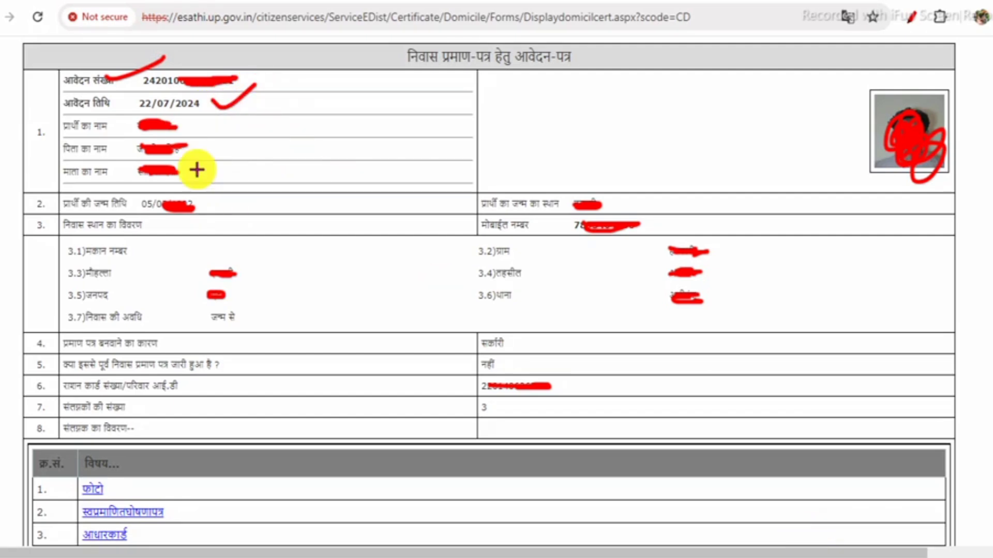
{"action": "left_click_drag", "start_coordinate": [196, 167], "coordinate": [695, 174]}
{"action": "mouse_move", "coordinate": [744, 224]}
{"action": "left_mouse_down"}
{"action": "mouse_move", "coordinate": [464, 413]}
{"action": "mouse_move", "coordinate": [286, 226]}
{"action": "mouse_move", "coordinate": [287, 177]}
{"action": "left_mouse_up"}
Step: Outline the सेवा शुल्क भुगतान link below the application and the Submit control on the payment transfer form in red
{"action": "scroll", "coordinate": [536, 129], "scroll_direction": "down", "scroll_amount": 3}
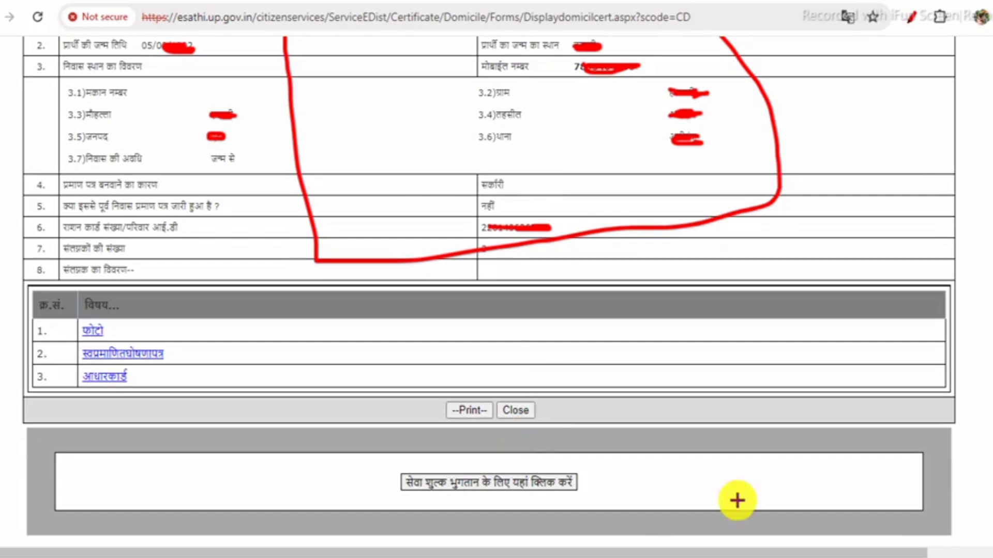
{"action": "mouse_move", "coordinate": [383, 459]}
{"action": "left_mouse_down"}
{"action": "mouse_move", "coordinate": [605, 473]}
{"action": "mouse_move", "coordinate": [394, 503]}
{"action": "mouse_move", "coordinate": [381, 455]}
{"action": "mouse_move", "coordinate": [421, 455]}
{"action": "left_mouse_up"}
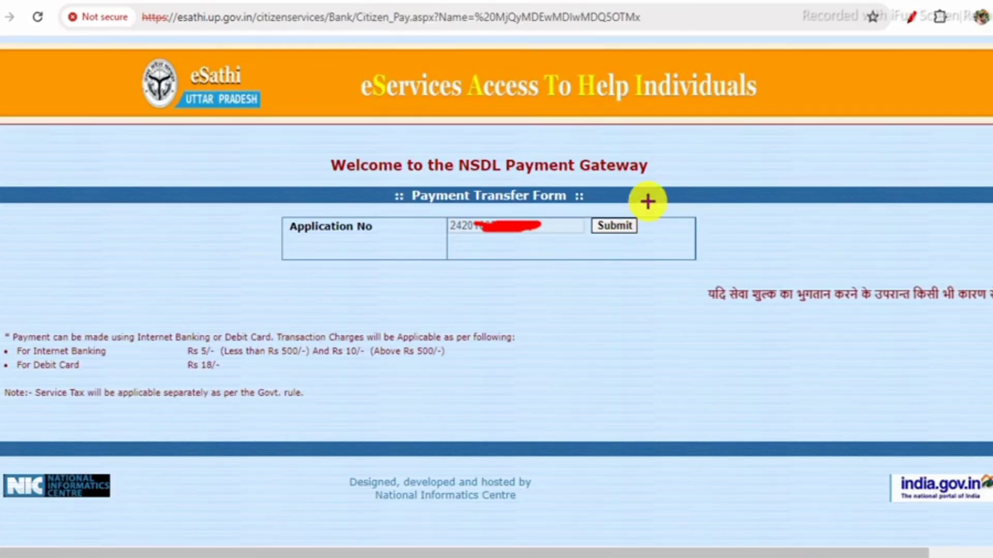
{"action": "mouse_move", "coordinate": [646, 188]}
{"action": "left_mouse_down"}
{"action": "mouse_move", "coordinate": [590, 230]}
{"action": "mouse_move", "coordinate": [618, 207]}
{"action": "mouse_move", "coordinate": [602, 199]}
{"action": "left_mouse_up"}
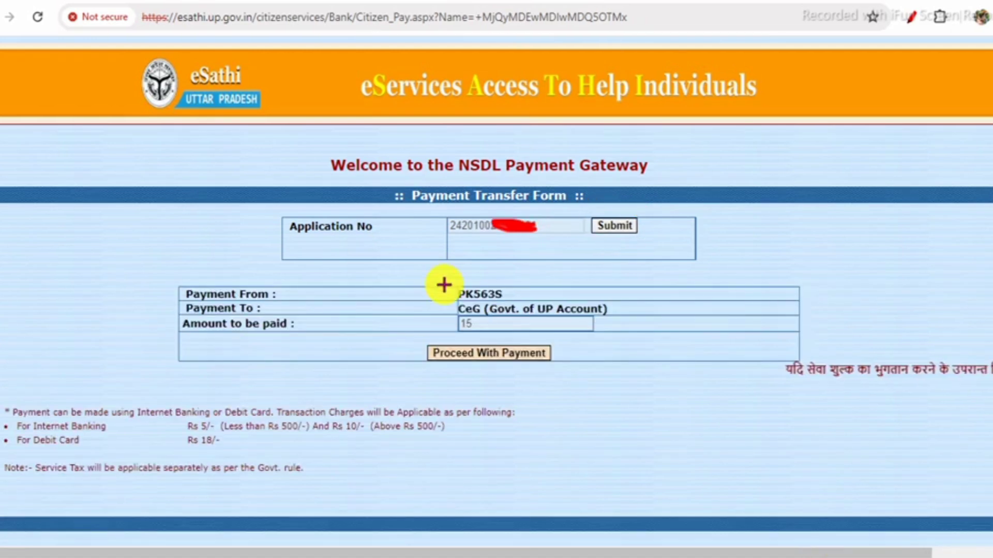
Step: Mark the amount to be paid on the transfer form and the list of payment methods on the BillDesk page in red
{"action": "mouse_move", "coordinate": [449, 311]}
{"action": "left_mouse_down"}
{"action": "mouse_move", "coordinate": [485, 332]}
{"action": "mouse_move", "coordinate": [481, 317]}
{"action": "mouse_move", "coordinate": [450, 341]}
{"action": "mouse_move", "coordinate": [472, 326]}
{"action": "left_mouse_up"}
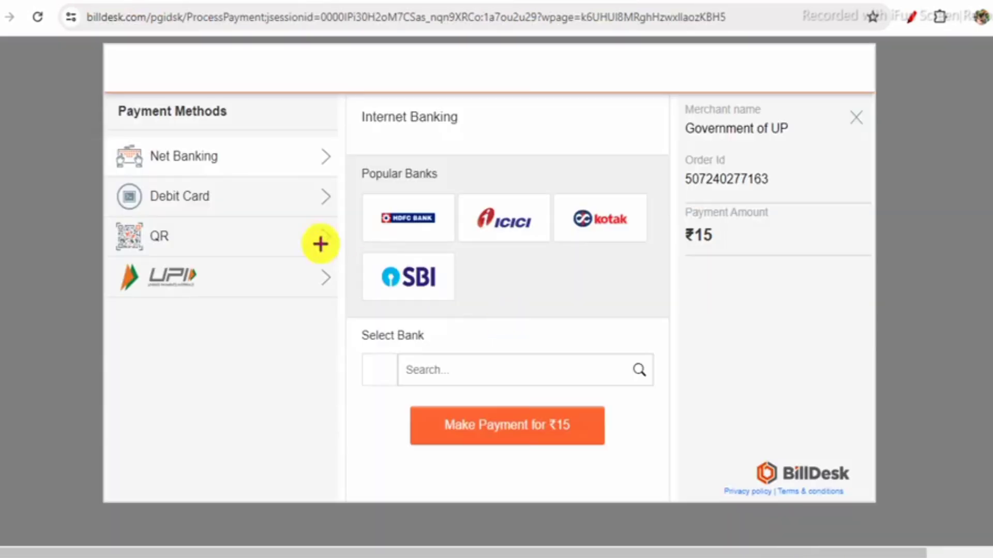
{"action": "mouse_move", "coordinate": [257, 126]}
{"action": "left_mouse_down"}
{"action": "mouse_move", "coordinate": [88, 124]}
{"action": "mouse_move", "coordinate": [275, 332]}
{"action": "mouse_move", "coordinate": [275, 142]}
{"action": "mouse_move", "coordinate": [257, 124]}
{"action": "left_mouse_up"}
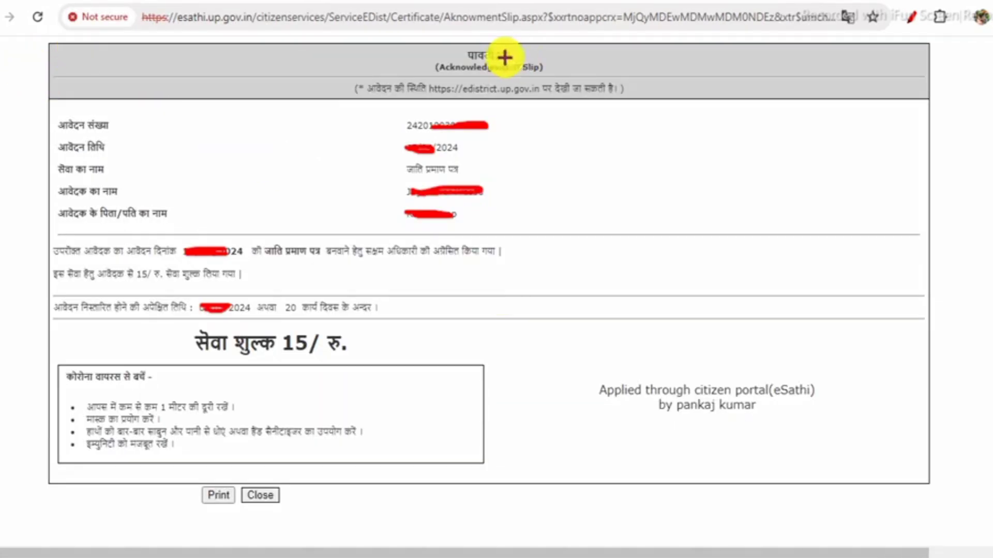
Step: Annotate the acknowledgement slip in red: box its पावती पत्र title, circle Print and Close, and tick the आवेदन संख्या entry
{"action": "mouse_move", "coordinate": [433, 45]}
{"action": "left_mouse_down"}
{"action": "mouse_move", "coordinate": [474, 76]}
{"action": "mouse_move", "coordinate": [544, 56]}
{"action": "mouse_move", "coordinate": [446, 45]}
{"action": "left_mouse_up"}
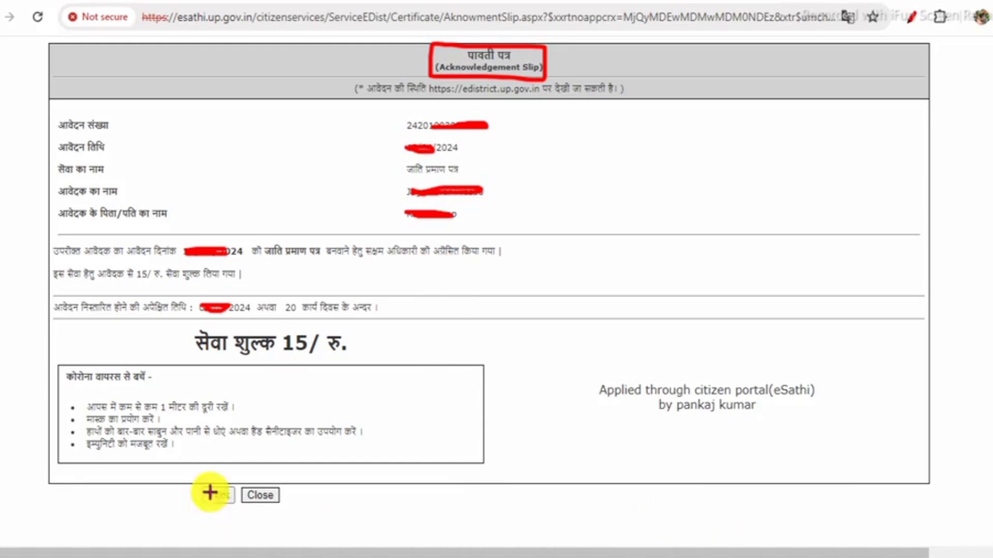
{"action": "mouse_move", "coordinate": [233, 491]}
{"action": "left_mouse_down"}
{"action": "mouse_move", "coordinate": [199, 474]}
{"action": "mouse_move", "coordinate": [224, 514]}
{"action": "mouse_move", "coordinate": [227, 473]}
{"action": "mouse_move", "coordinate": [256, 523]}
{"action": "mouse_move", "coordinate": [241, 497]}
{"action": "left_mouse_up"}
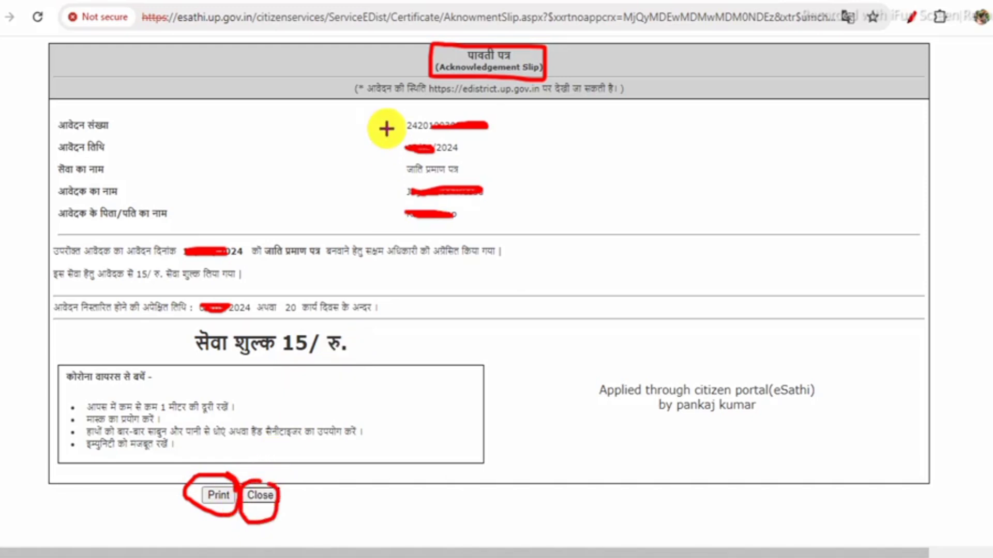
{"action": "left_click_drag", "start_coordinate": [382, 120], "coordinate": [440, 95]}
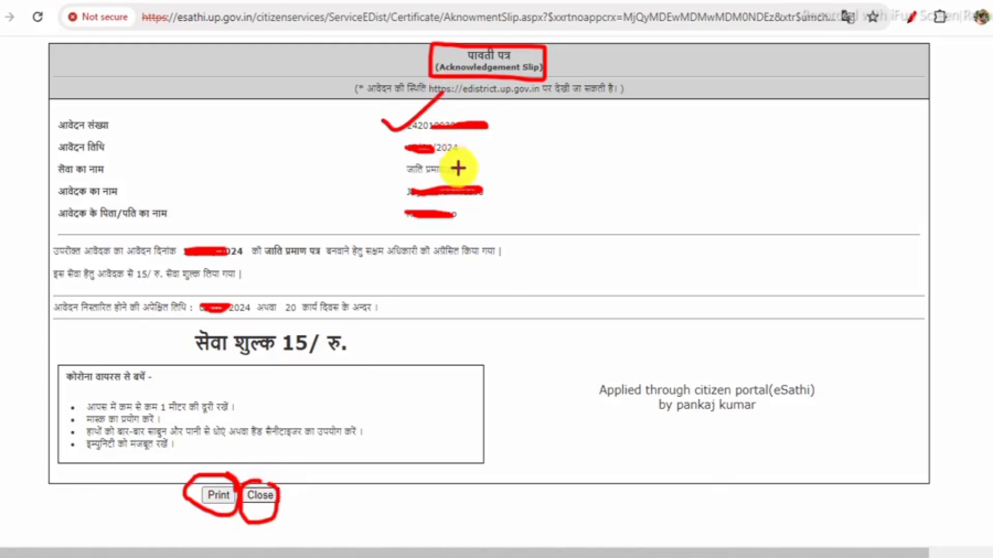